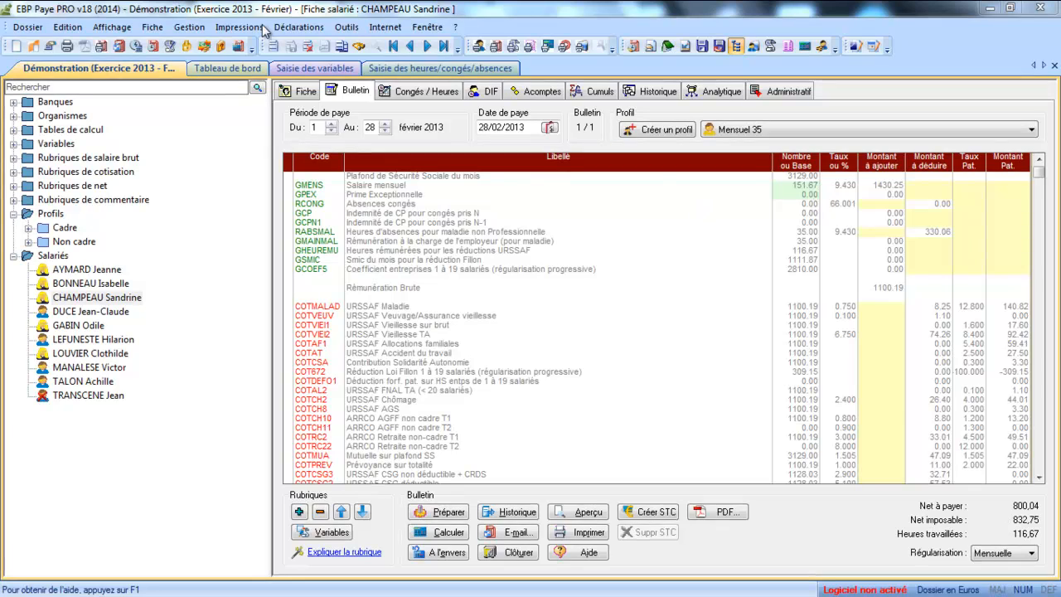
# - Open the payroll data query (Interrogation des données de paye) and extend the employee range from the first to the next-to-last employee
pyautogui.click(187, 26)
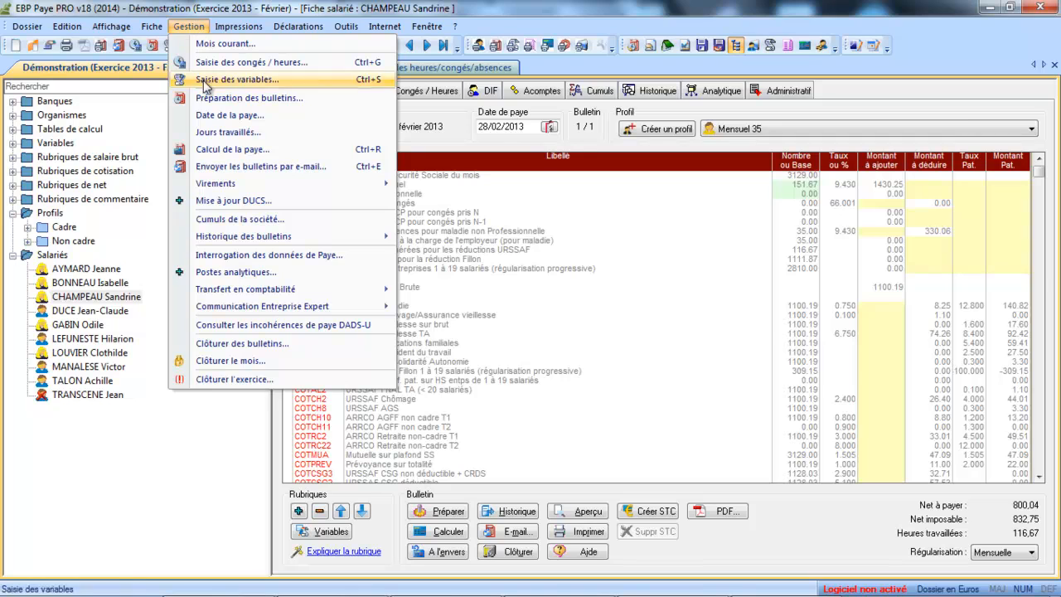
pyautogui.click(231, 258)
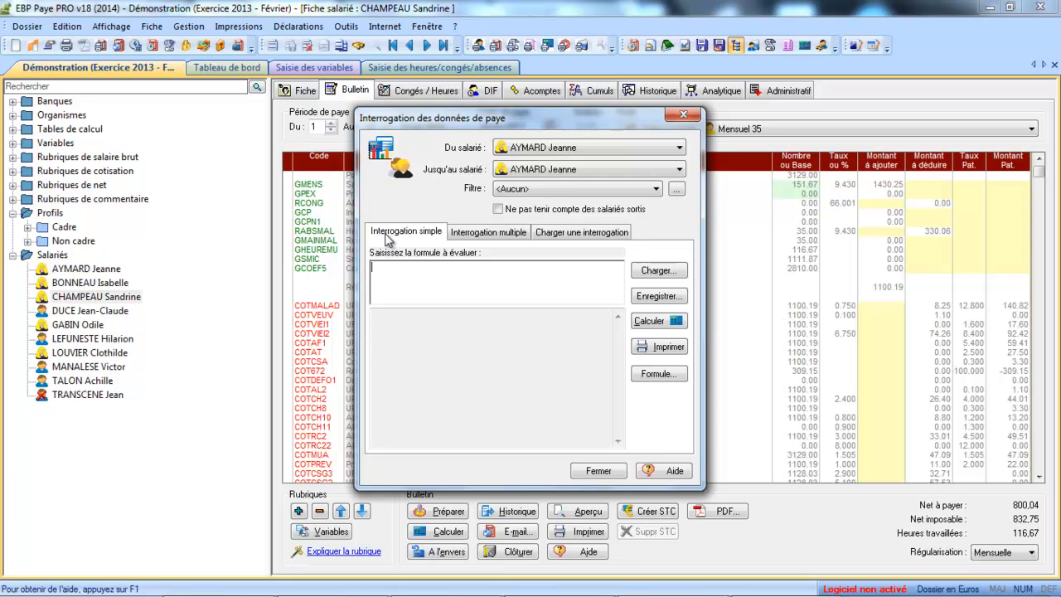
pyautogui.click(588, 169)
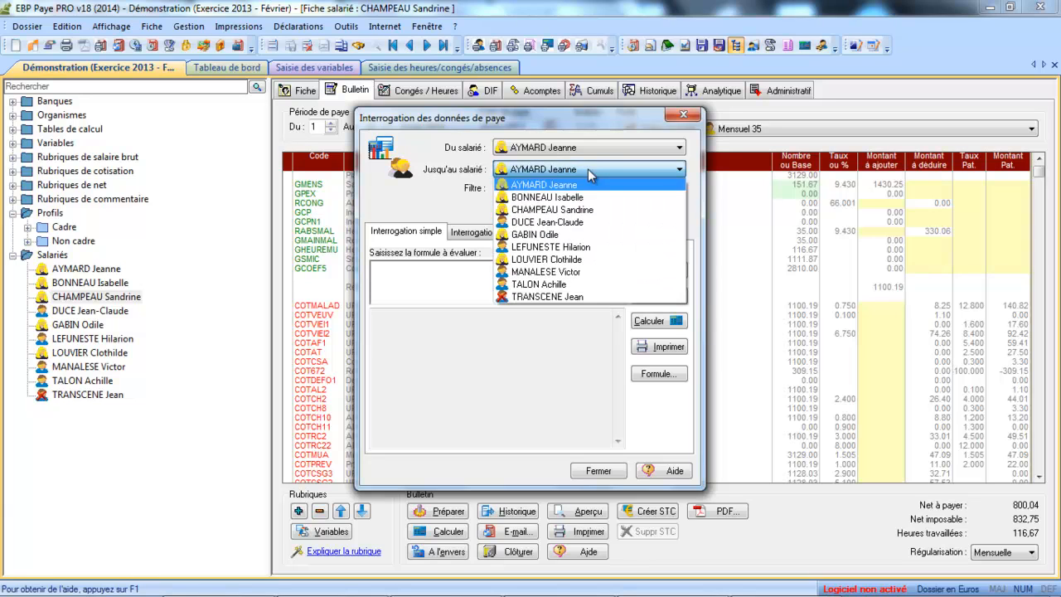
pyautogui.click(537, 283)
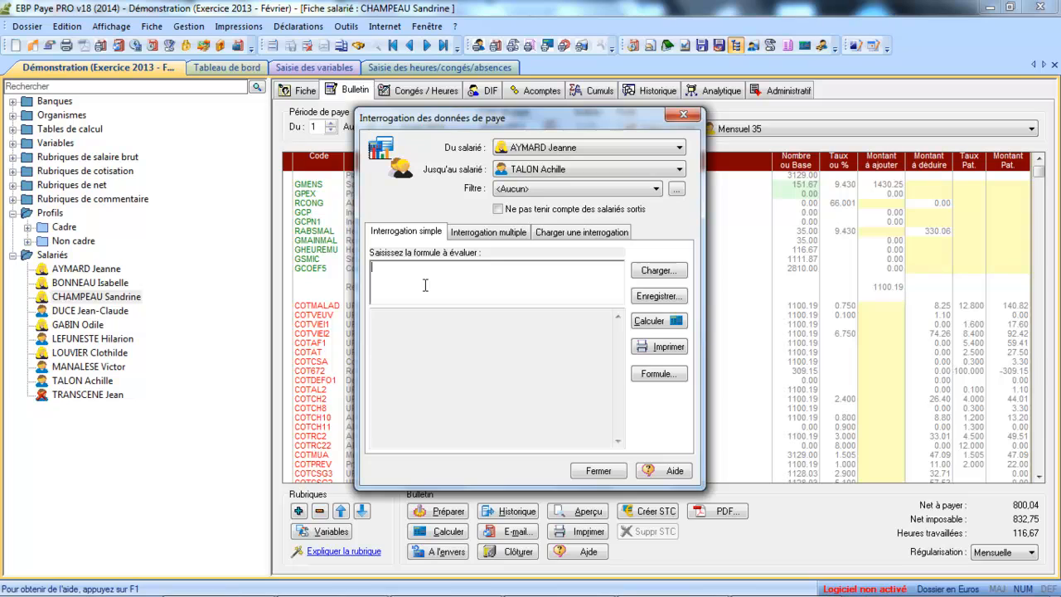
# - Examine the Variables à saisir and Rubriques de cotisation data available in the formula editor, leaving it without inserting a formula
pyautogui.click(654, 377)
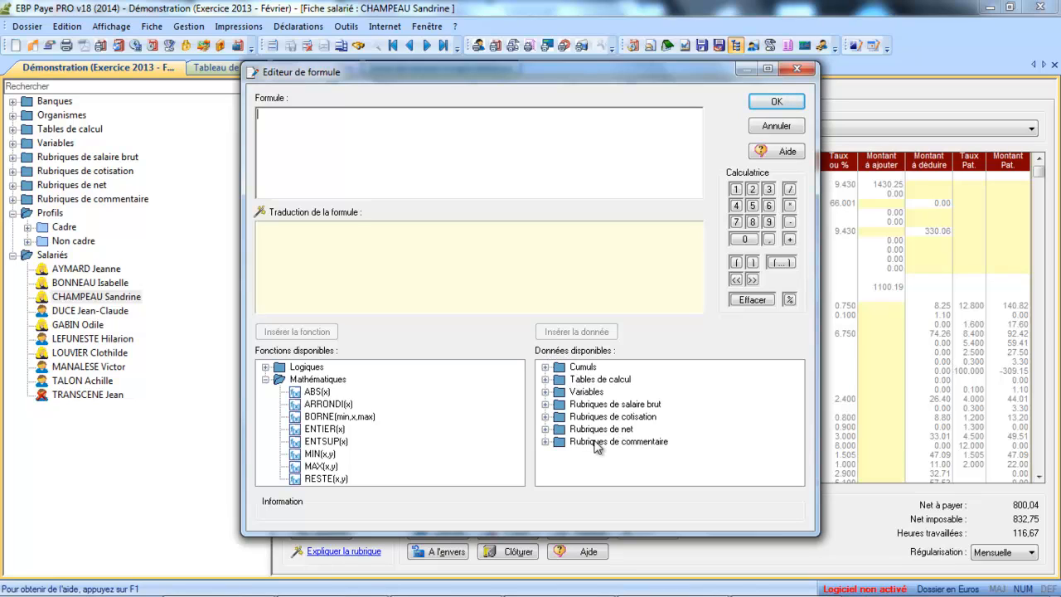
pyautogui.click(544, 391)
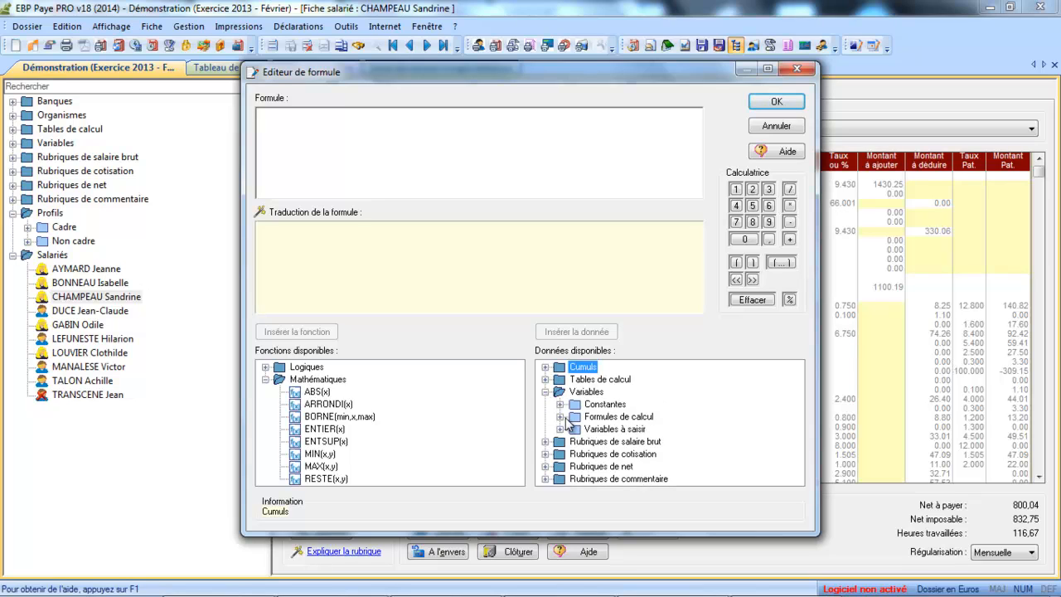
pyautogui.click(560, 429)
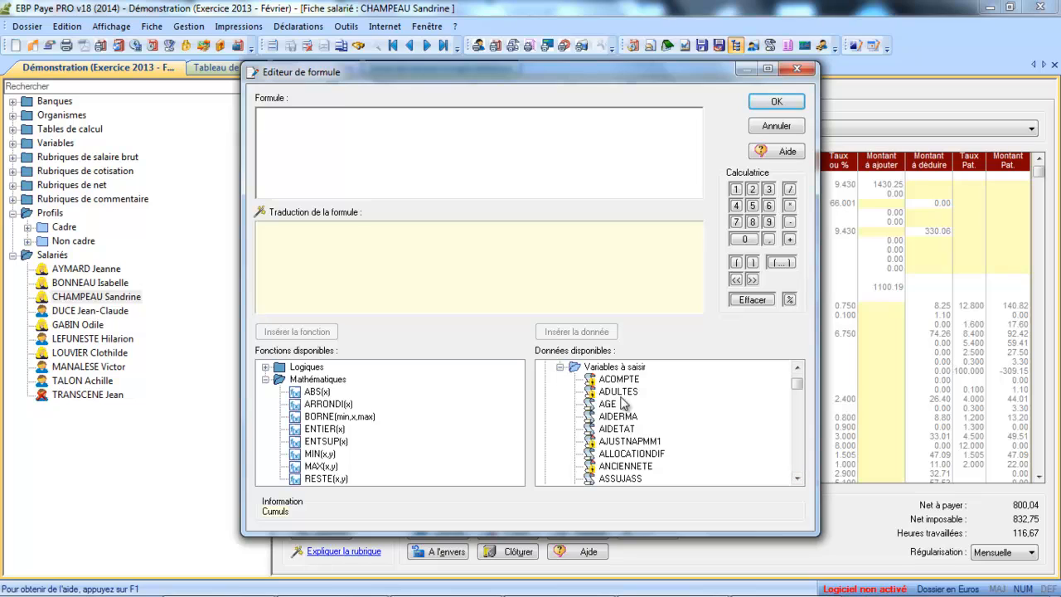
pyautogui.click(561, 368)
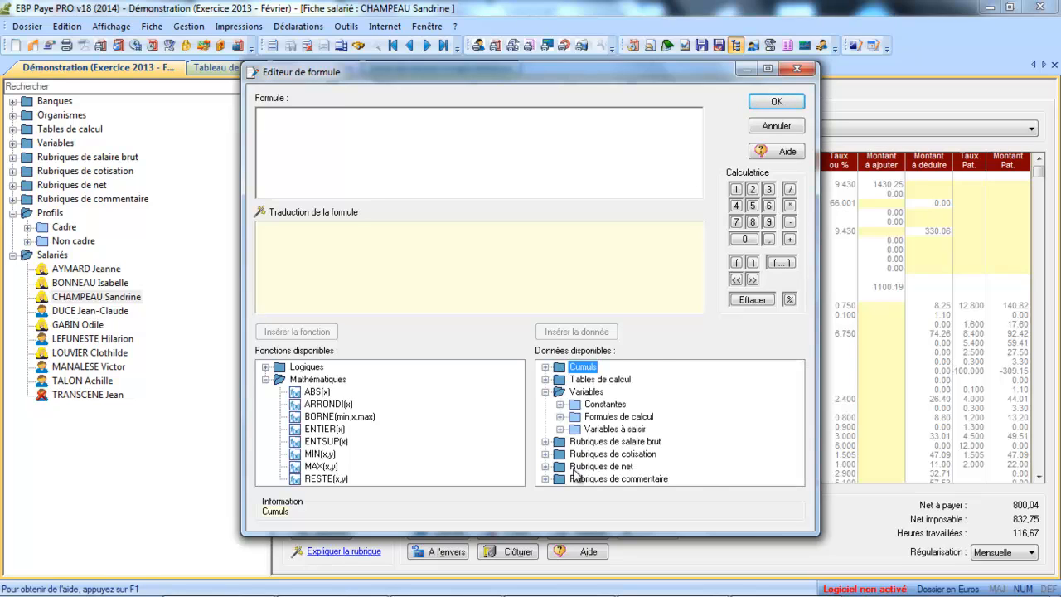
pyautogui.click(546, 454)
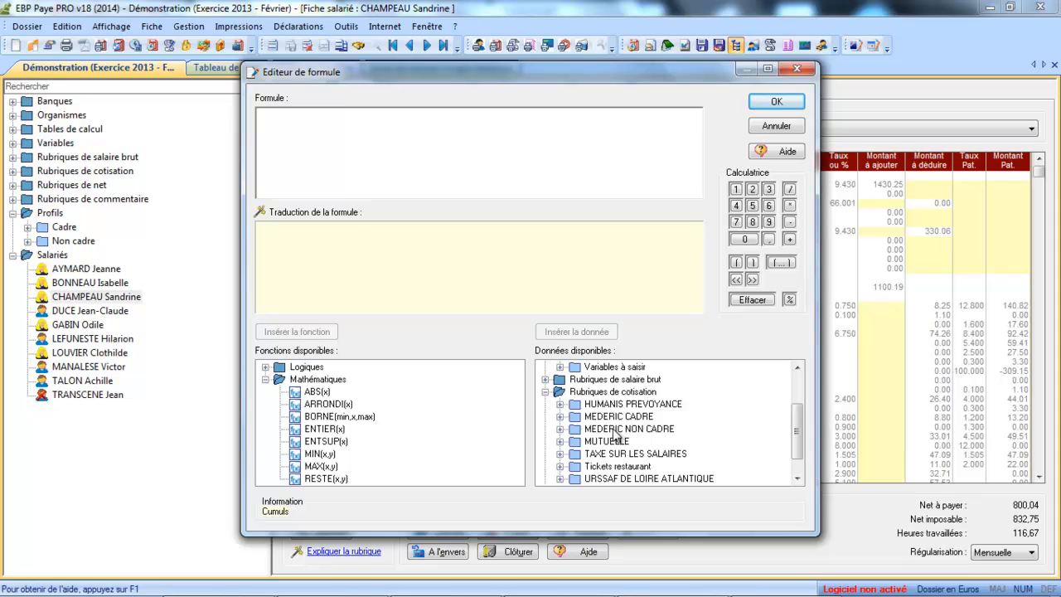
pyautogui.click(545, 392)
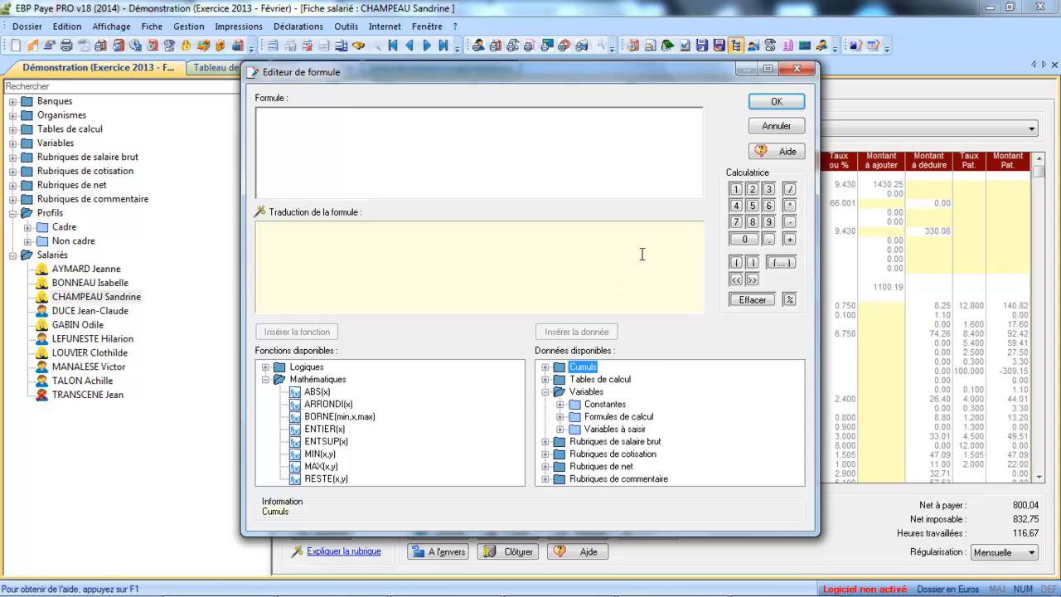
pyautogui.click(775, 127)
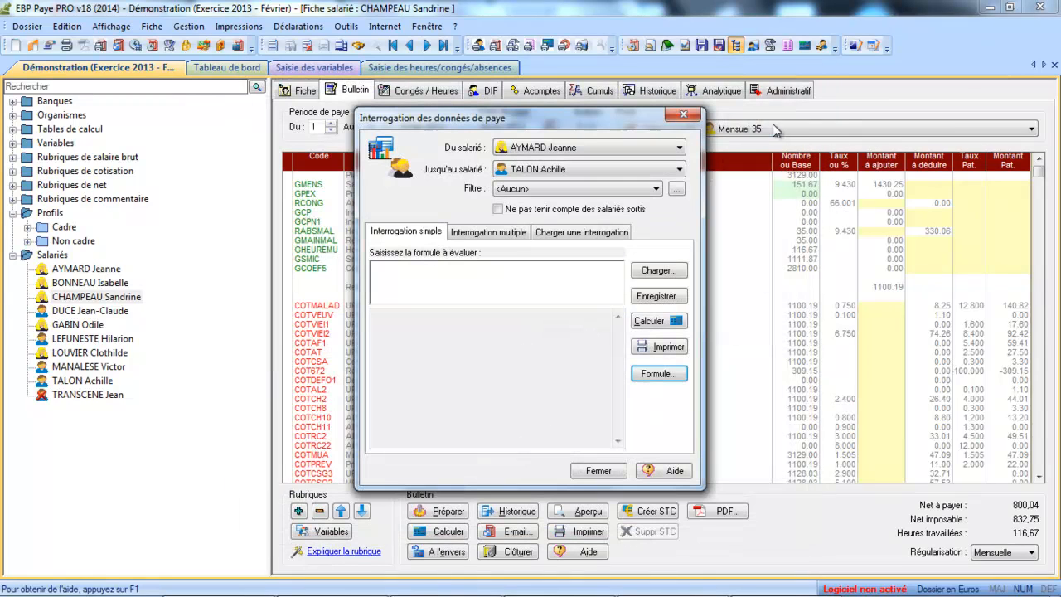
# - Enter the simple query formula HEUREEL, calculate it for the selected employees and review the results
pyautogui.click(492, 282)
pyautogui.write('b')
pyautogui.write('u')
pyautogui.press('BackSpace')
pyautogui.write('eureel')
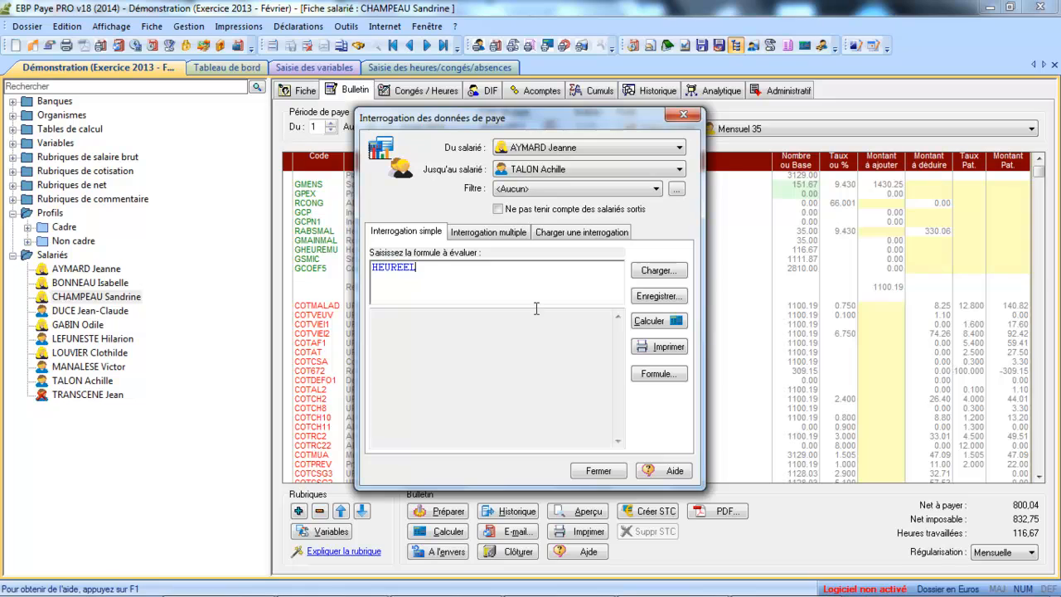
pyautogui.click(657, 330)
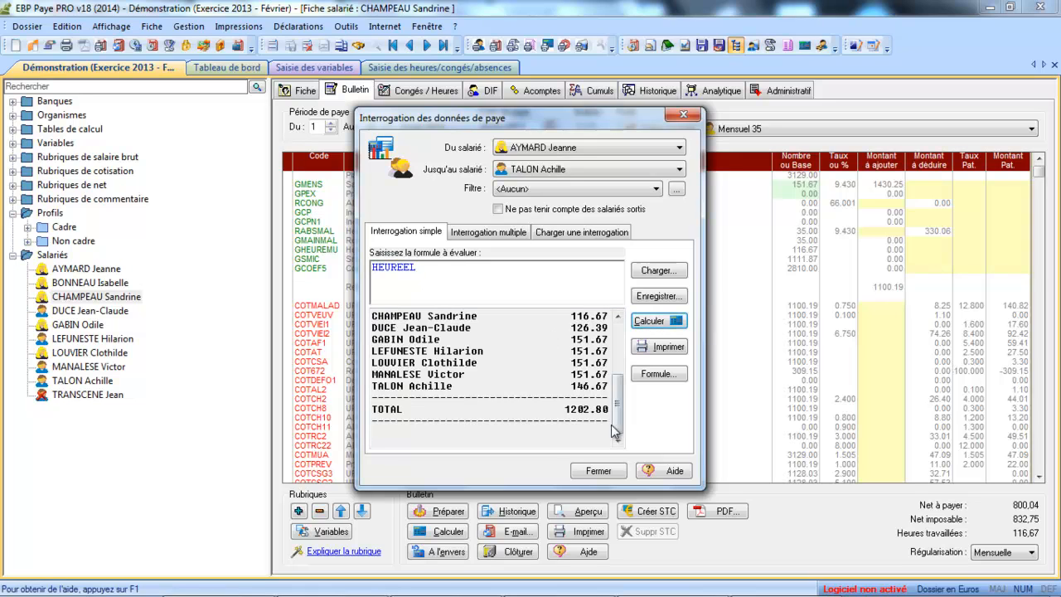
pyautogui.moveTo(618, 422); pyautogui.dragTo(611, 374)
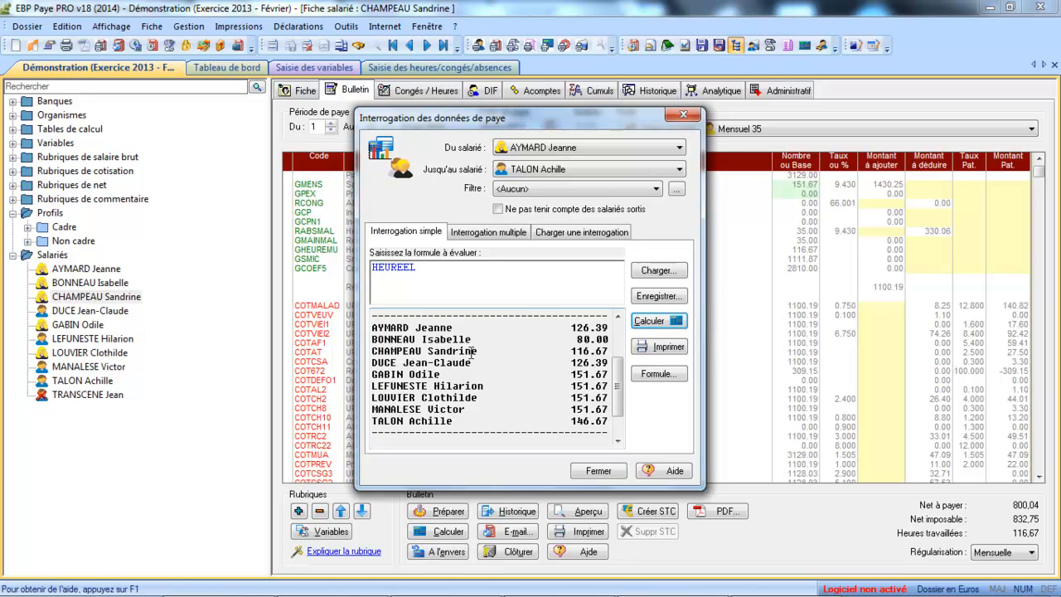
# - Replace the query formula with PRIME, calculate it for the selected employees and review the results
pyautogui.moveTo(427, 270); pyautogui.dragTo(372, 267)
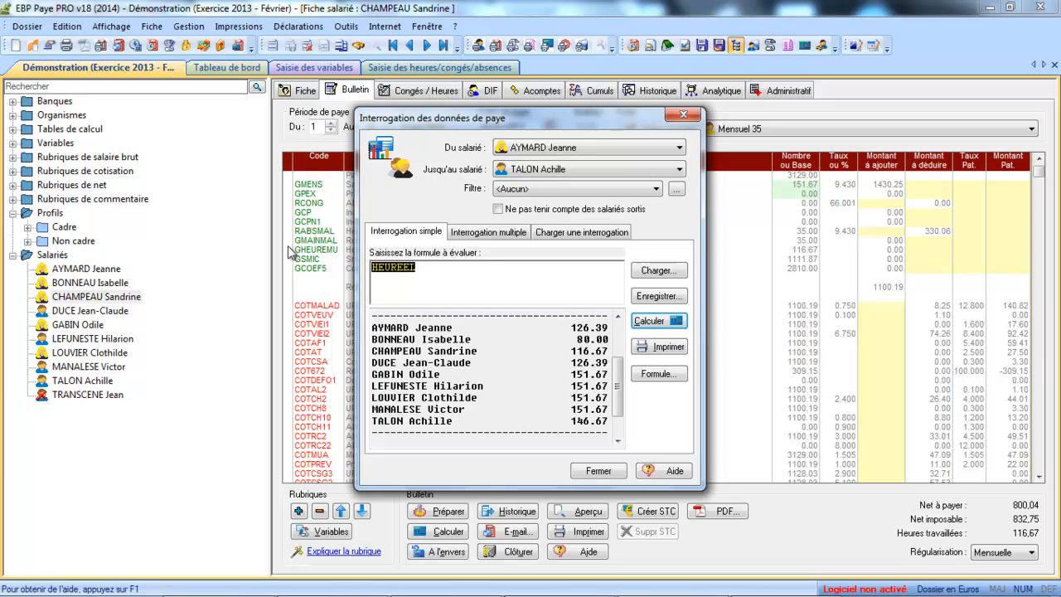
pyautogui.press('Delete')
pyautogui.write('PRIME')
pyautogui.click(668, 325)
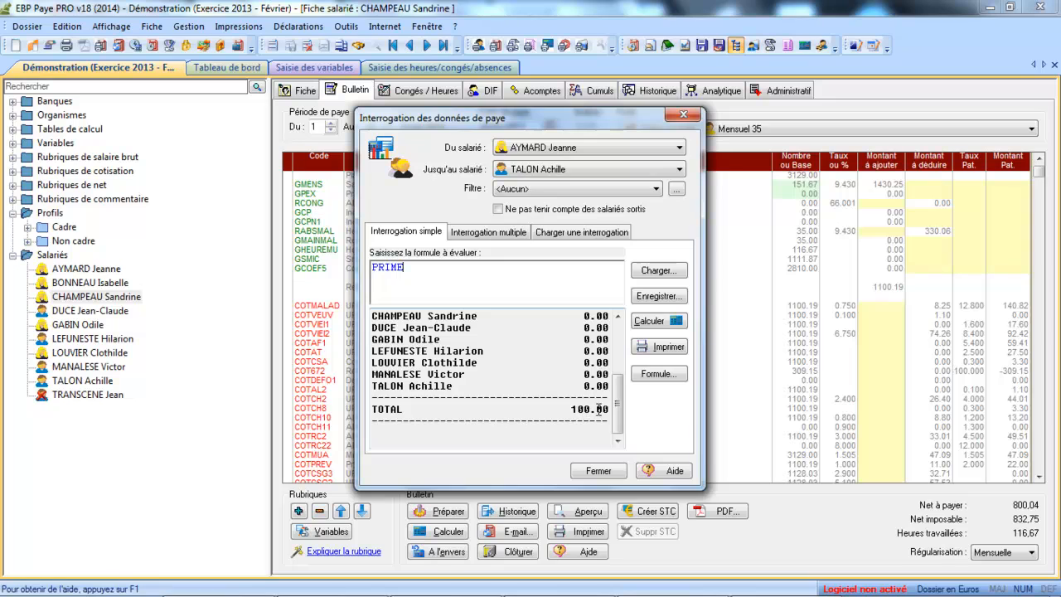
pyautogui.moveTo(620, 420); pyautogui.dragTo(619, 375)
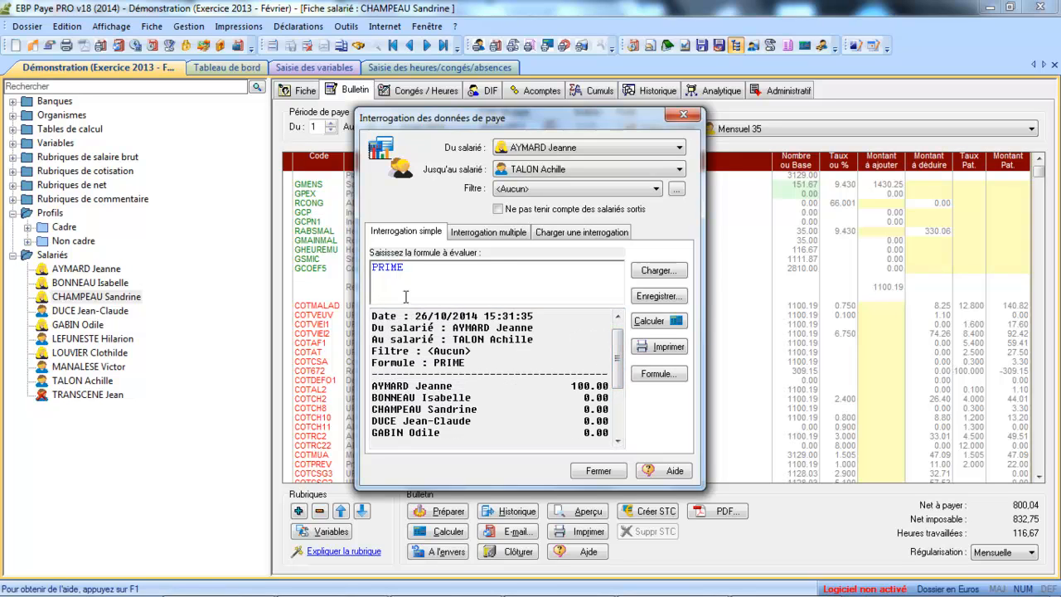
# - Replace the query formula with Montant_salarial(COTRC2), built in the formula editor from the MEDERIC NON CADRE contribution items
pyautogui.moveTo(405, 267); pyautogui.dragTo(308, 245)
pyautogui.press('Delete')
pyautogui.click(656, 374)
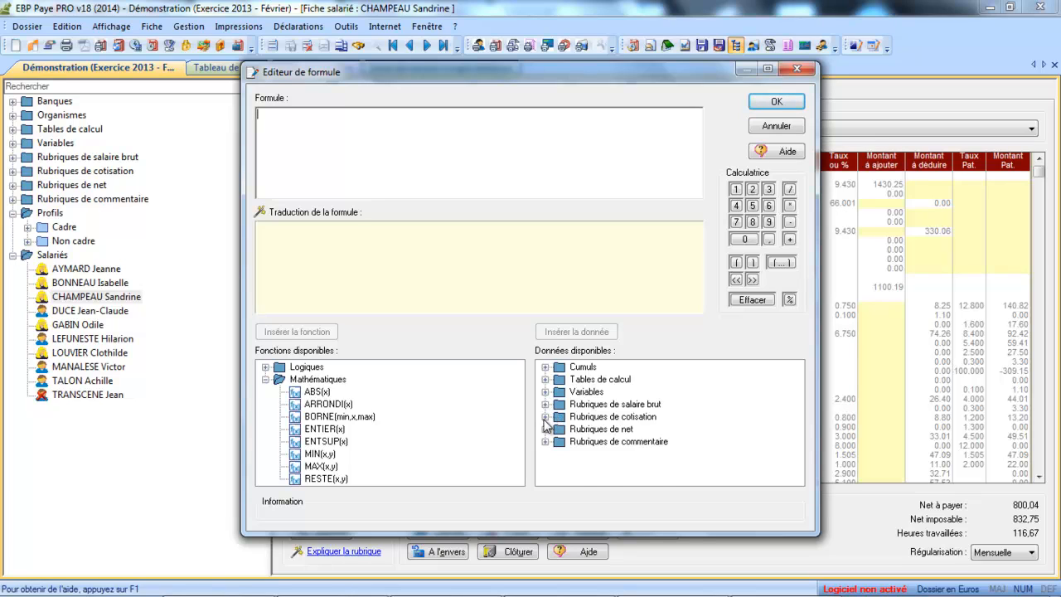
pyautogui.click(545, 417)
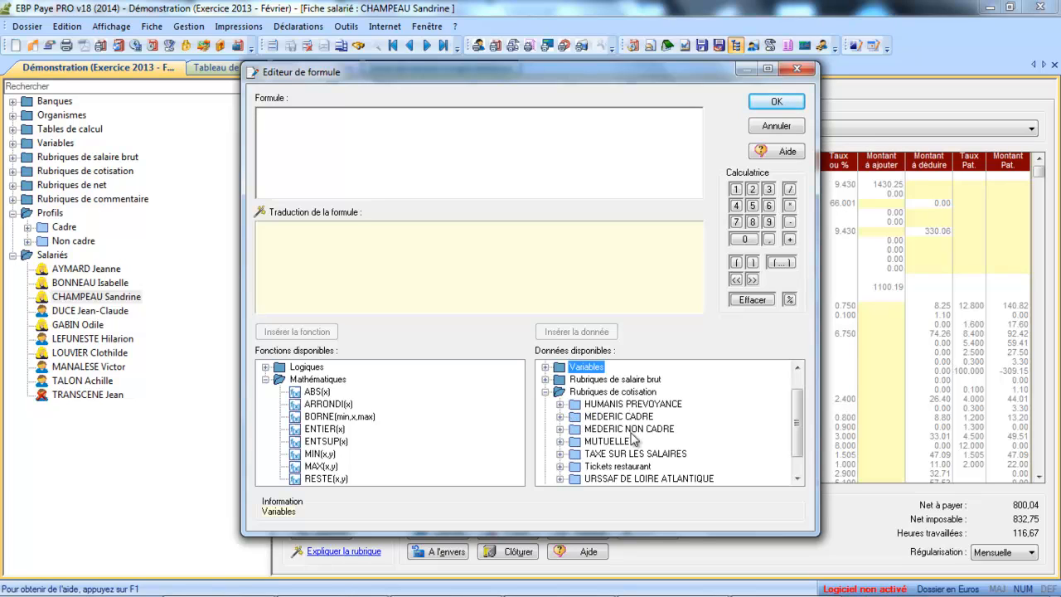
pyautogui.click(560, 428)
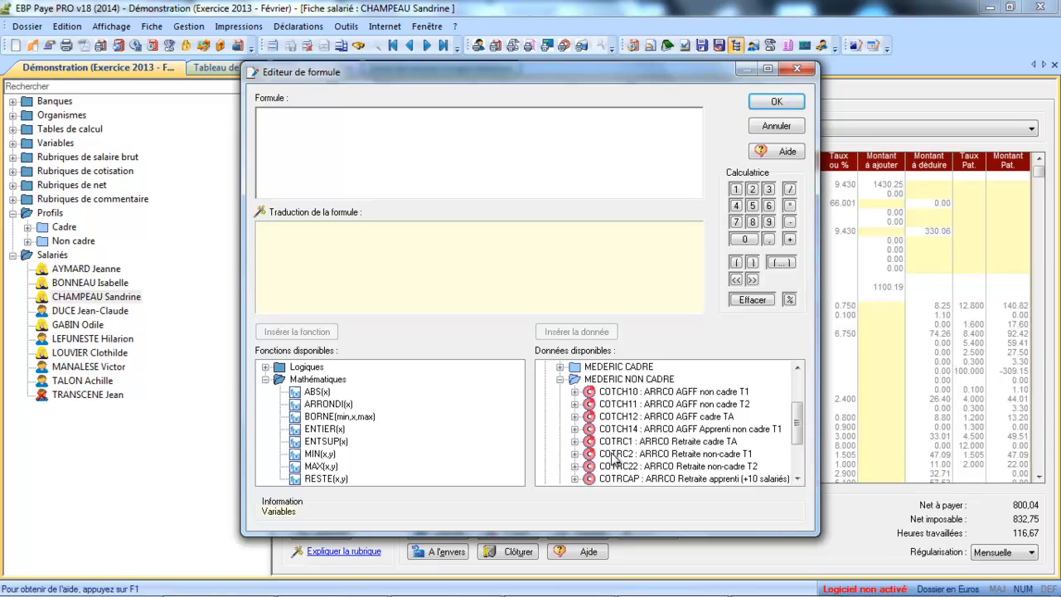
pyautogui.click(574, 454)
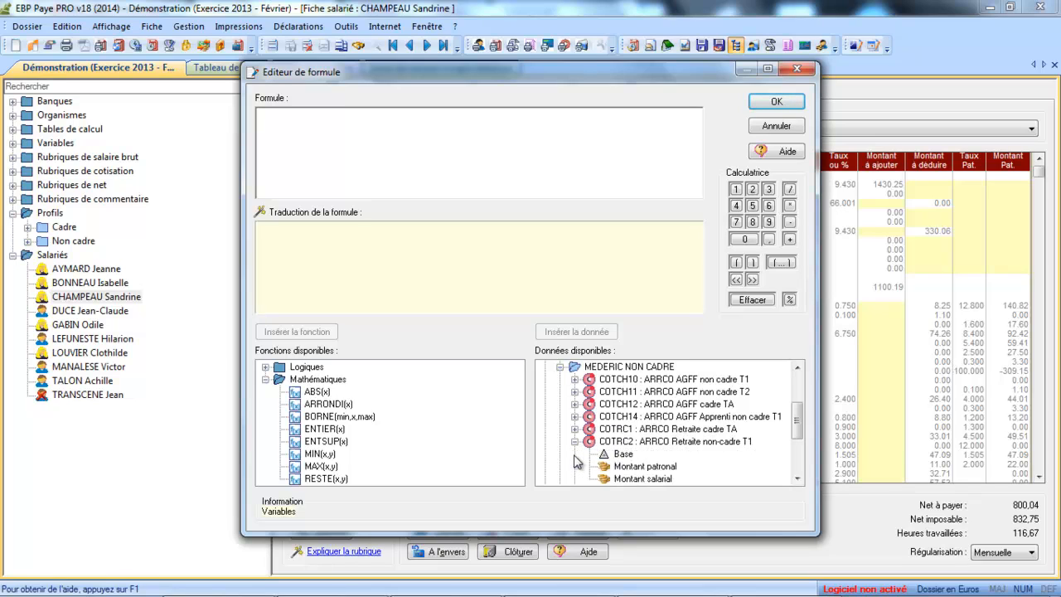
pyautogui.click(642, 479)
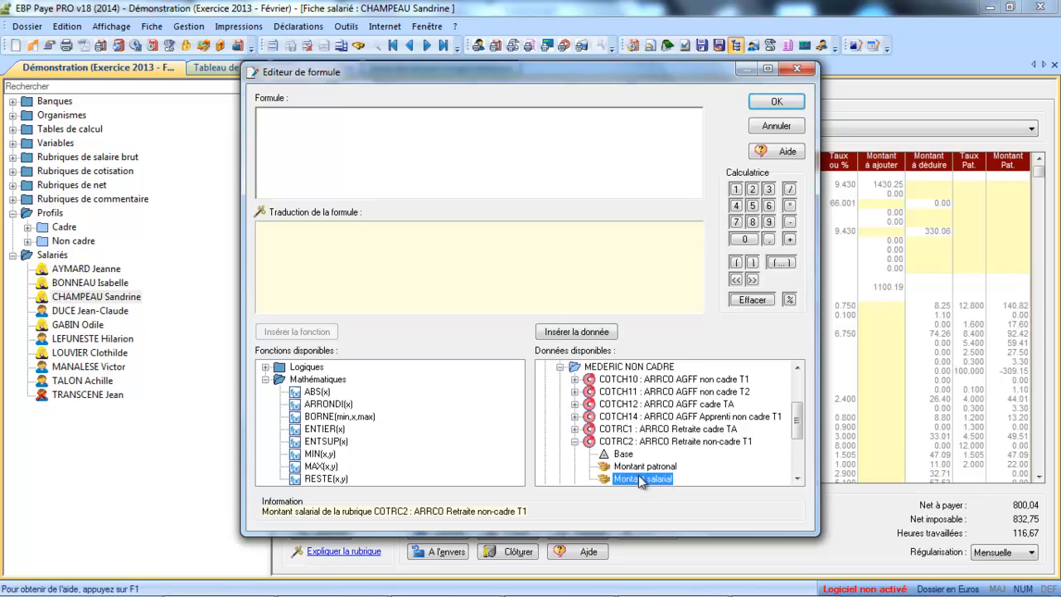
pyautogui.click(577, 332)
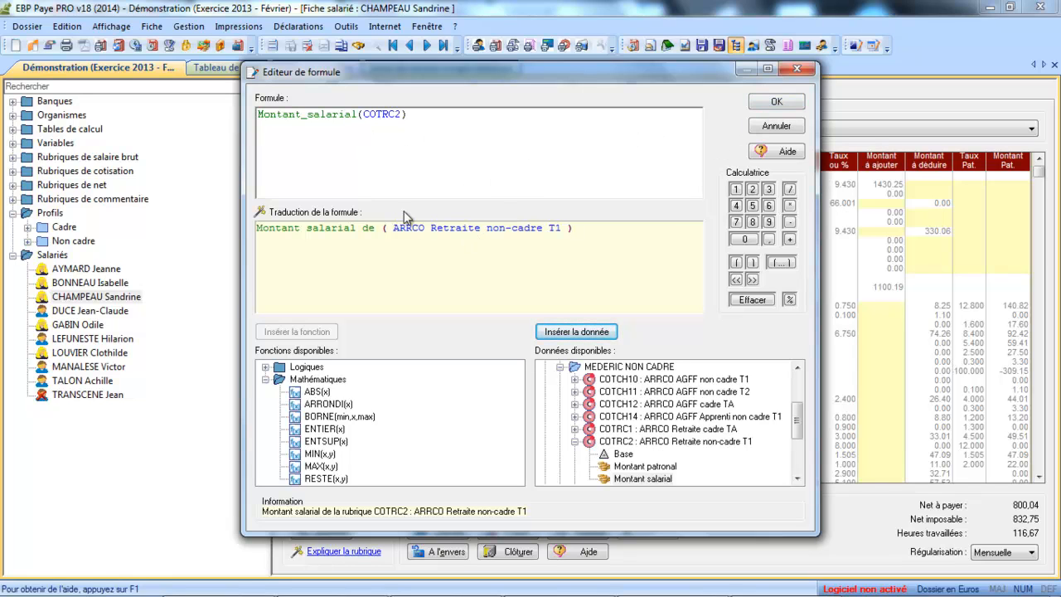
pyautogui.click(776, 102)
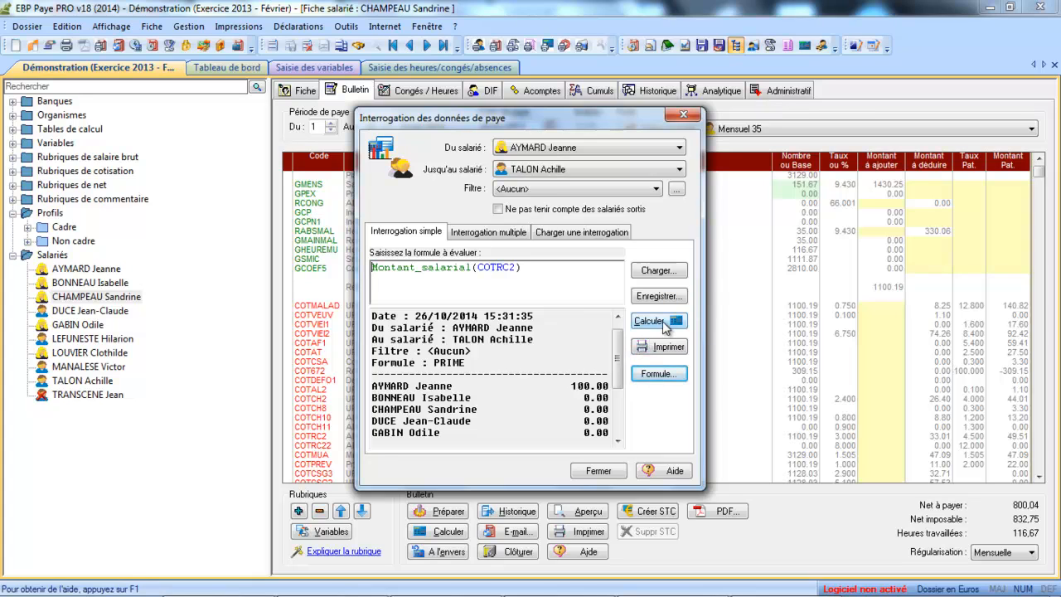
# - Calculate the Montant_salarial(COTRC2) formula for the employee range and review each employee's amount
pyautogui.click(659, 321)
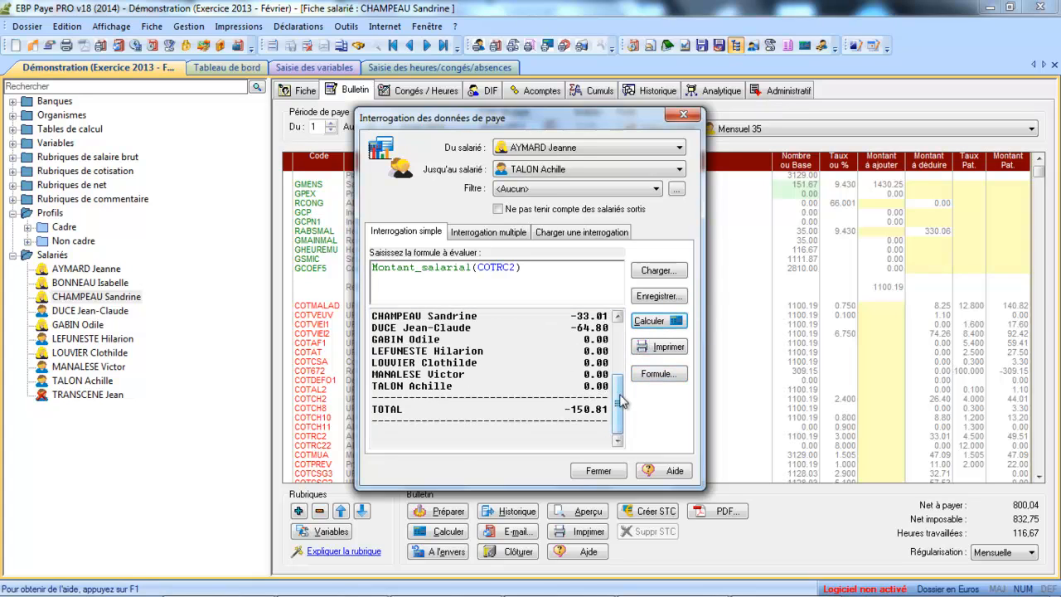
pyautogui.scroll(2, 621, 401)
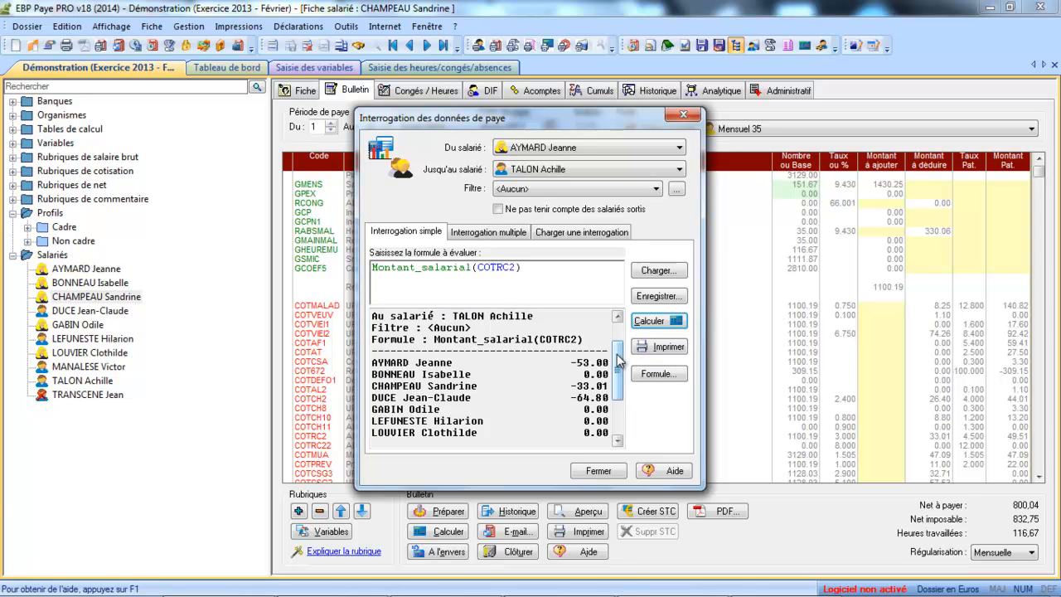
pyautogui.moveTo(618, 363); pyautogui.dragTo(617, 336)
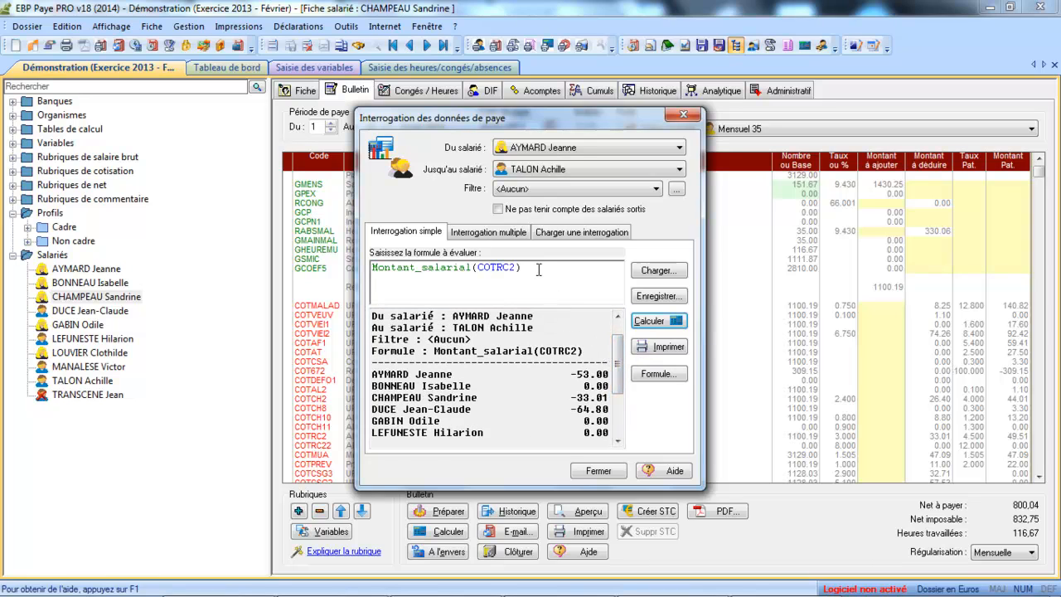
# - Clear the query formula and consult the payroll data query help topic for examples of cumulative-hours formulas
pyautogui.moveTo(538, 268); pyautogui.dragTo(480, 254)
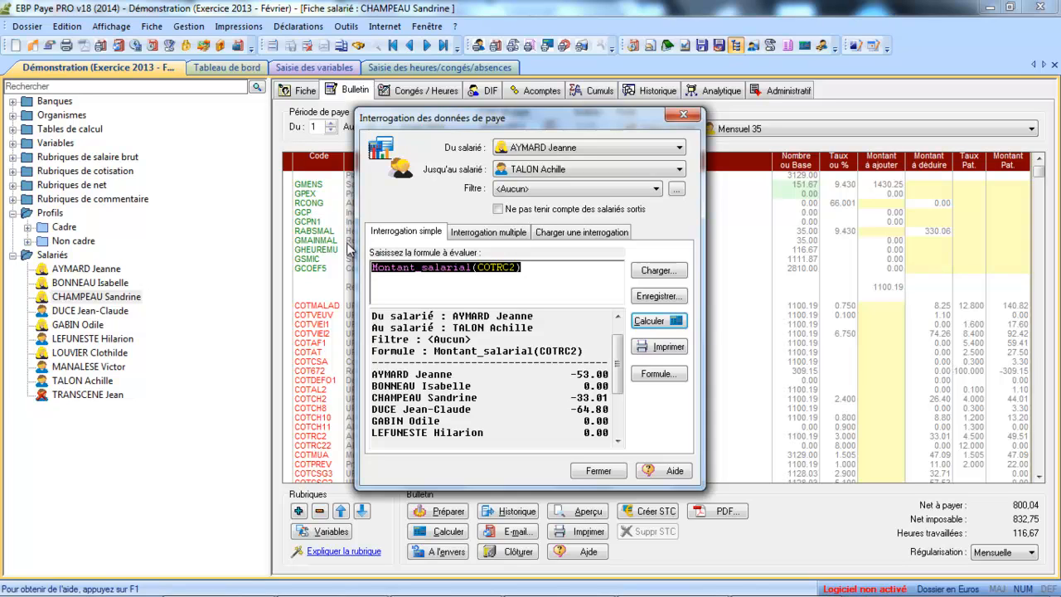
pyautogui.press('Delete')
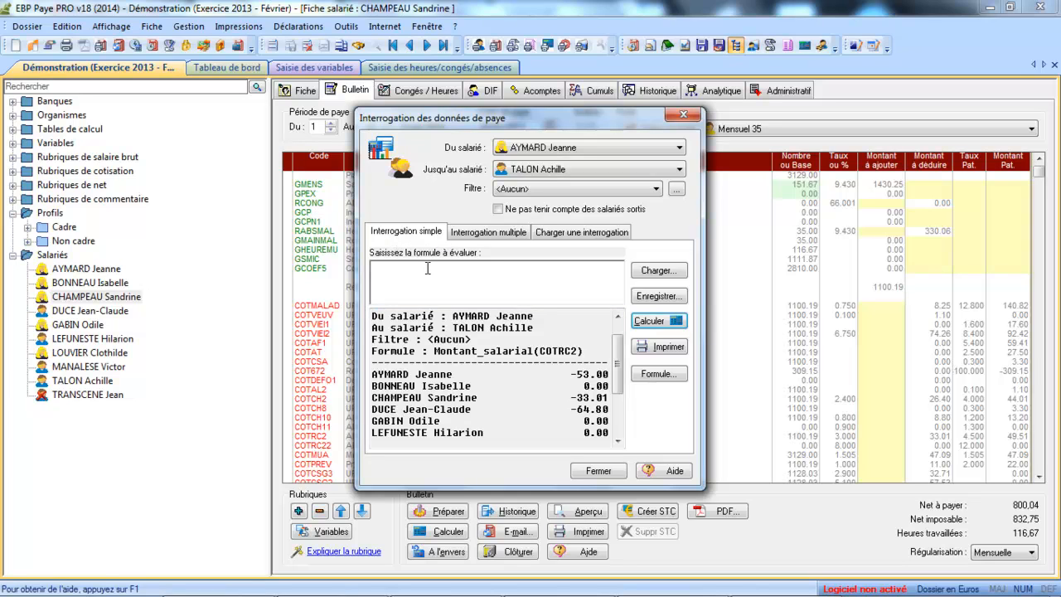
pyautogui.press('F1')
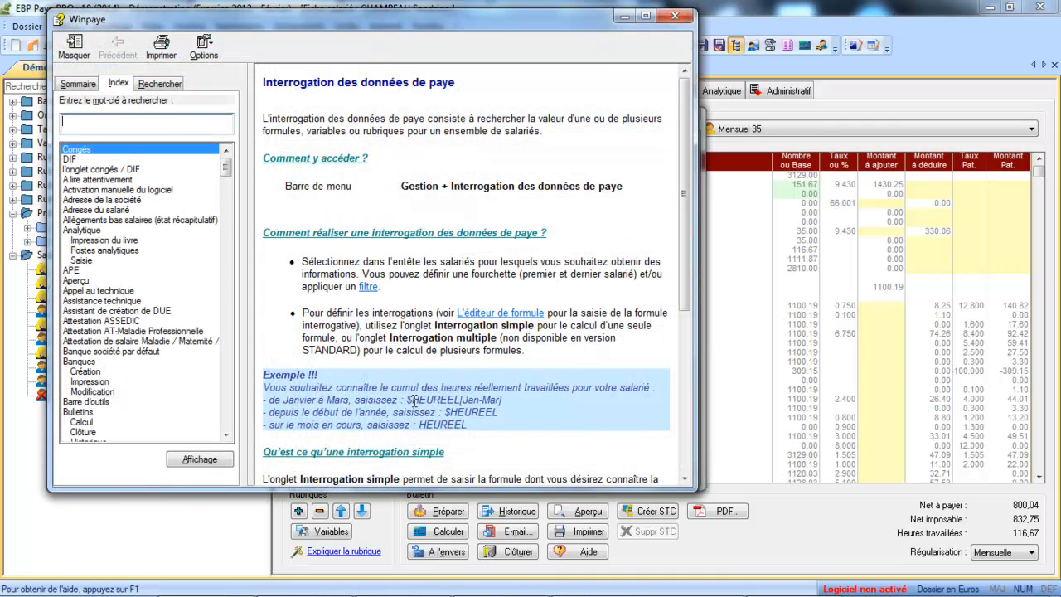
pyautogui.click(676, 15)
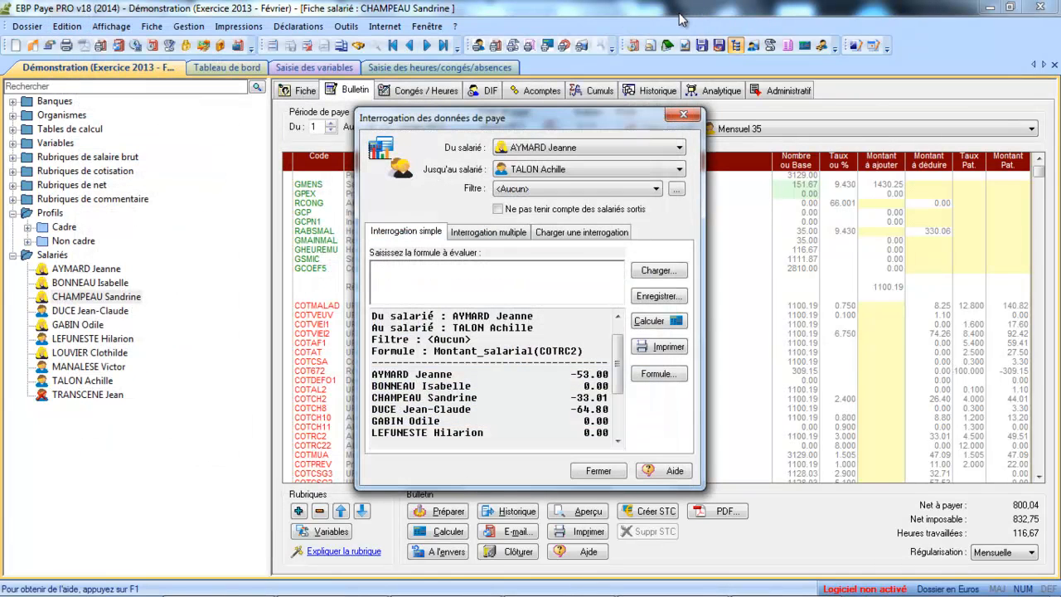
# - Calculate the year-to-date formula $HEUREEL for the selected employees and review the individual values and total
pyautogui.write('$heureel')
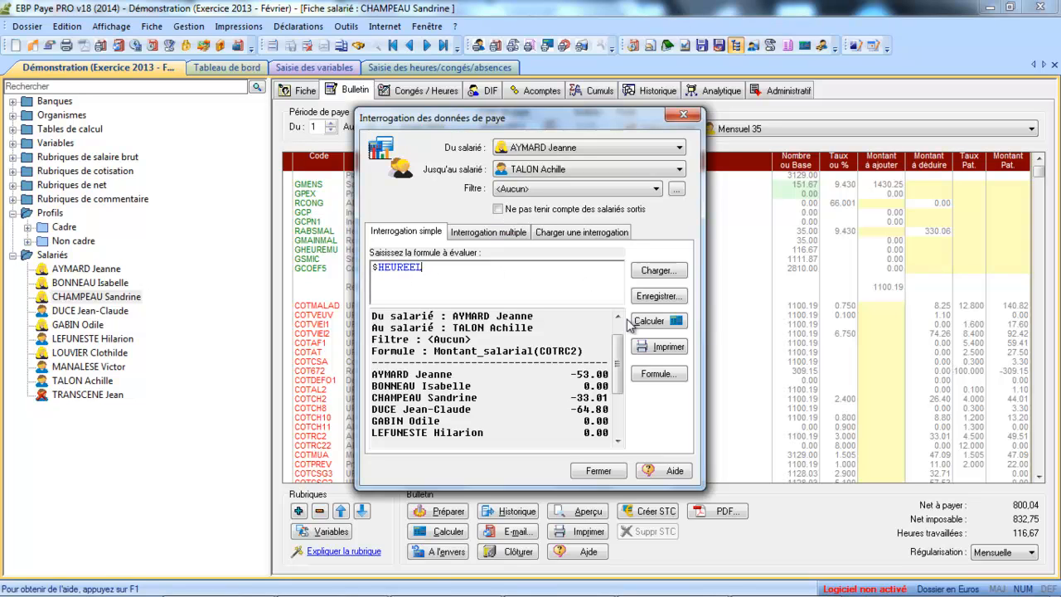
pyautogui.click(652, 323)
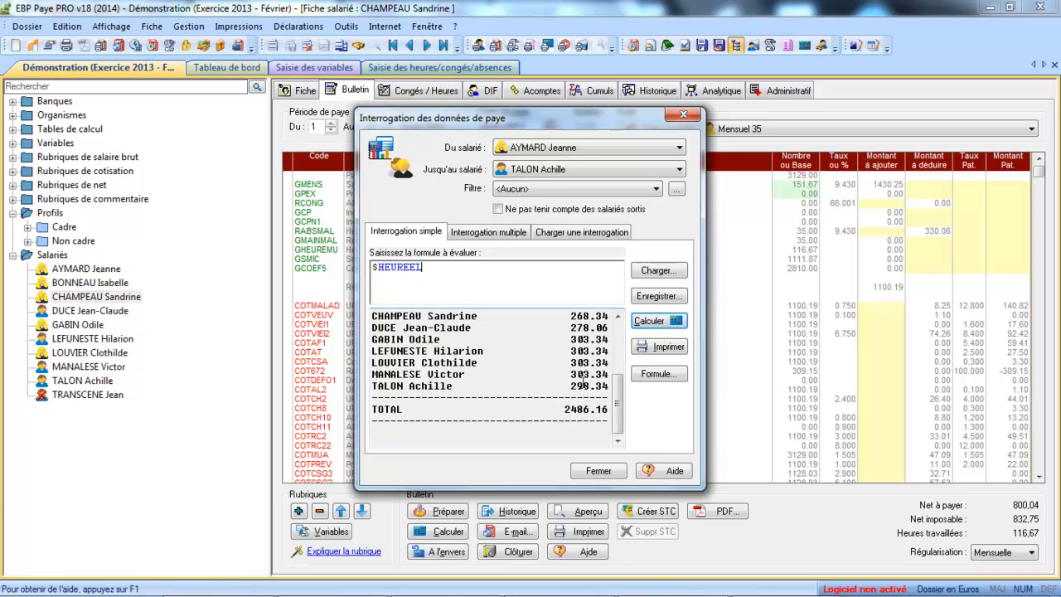
pyautogui.scroll(3, 611, 316)
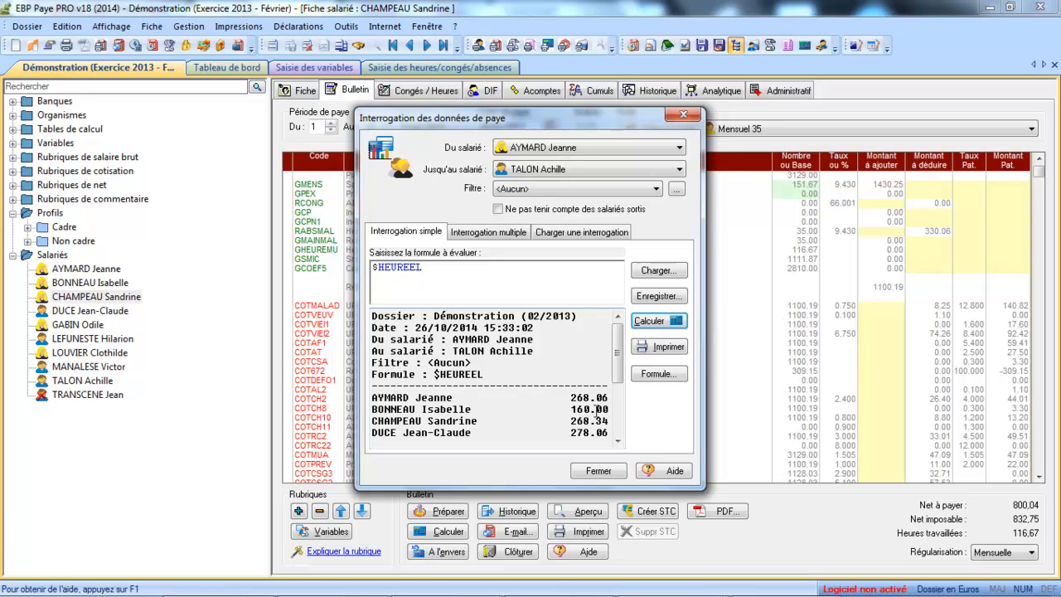
pyautogui.moveTo(620, 341); pyautogui.dragTo(617, 399)
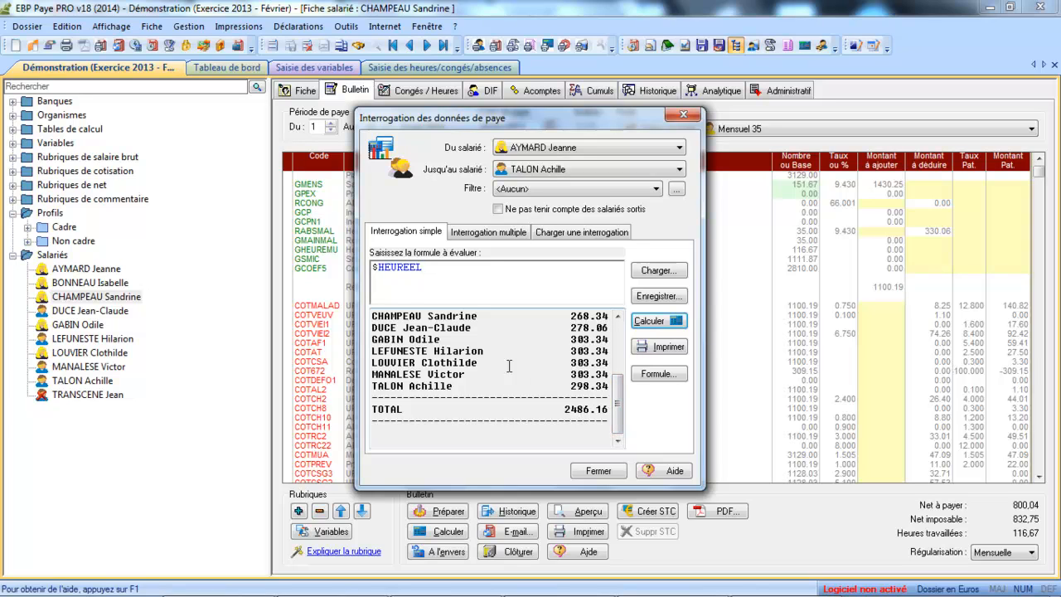
# - Replace the simple query formula with $SBRUT and calculate it for the selected employee range
pyautogui.press('BackSpace')
pyautogui.press('BackSpace')
pyautogui.press('BackSpace')
pyautogui.press('BackSpace')
pyautogui.press('BackSpace')
pyautogui.press('BackSpace')
pyautogui.press('BackSpace')
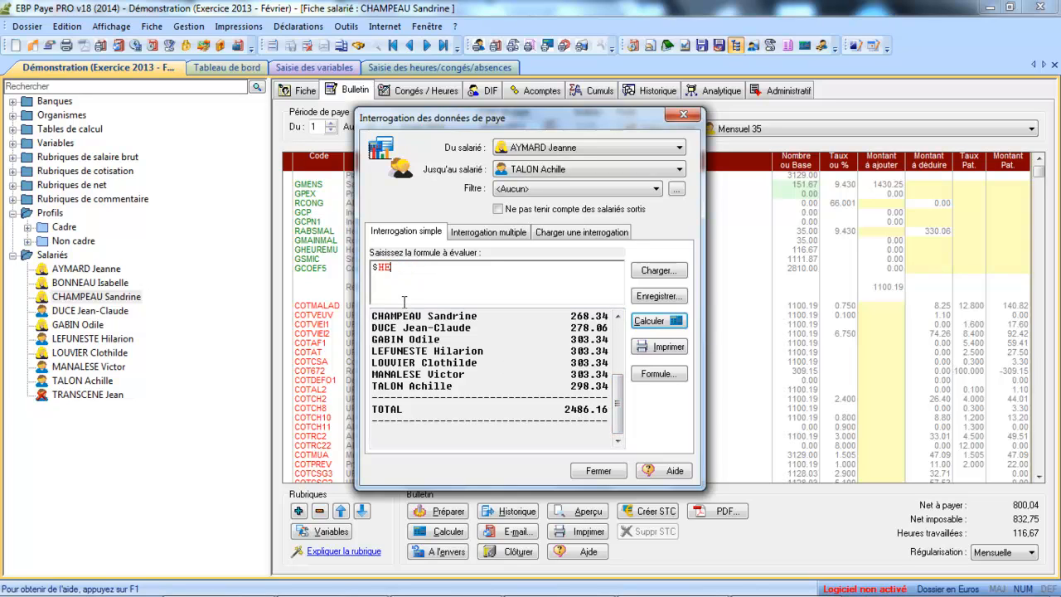
pyautogui.write('SBRUT')
pyautogui.click(651, 322)
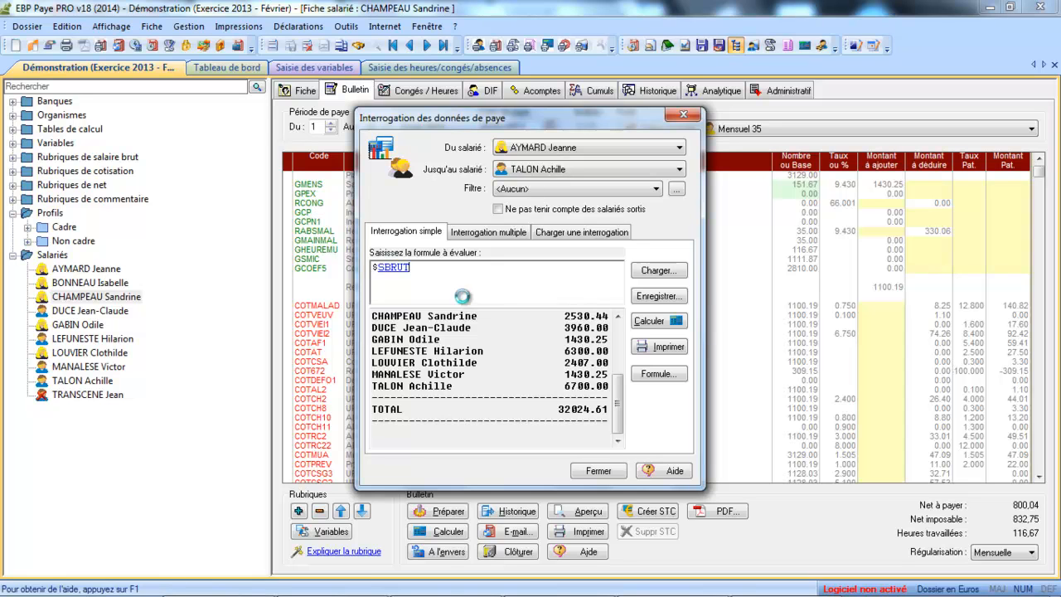
# - Consult the query help for the month-range syntax, then change the formula to $SBRUT[Jan-Mar] and calculate it
pyautogui.press('F1')
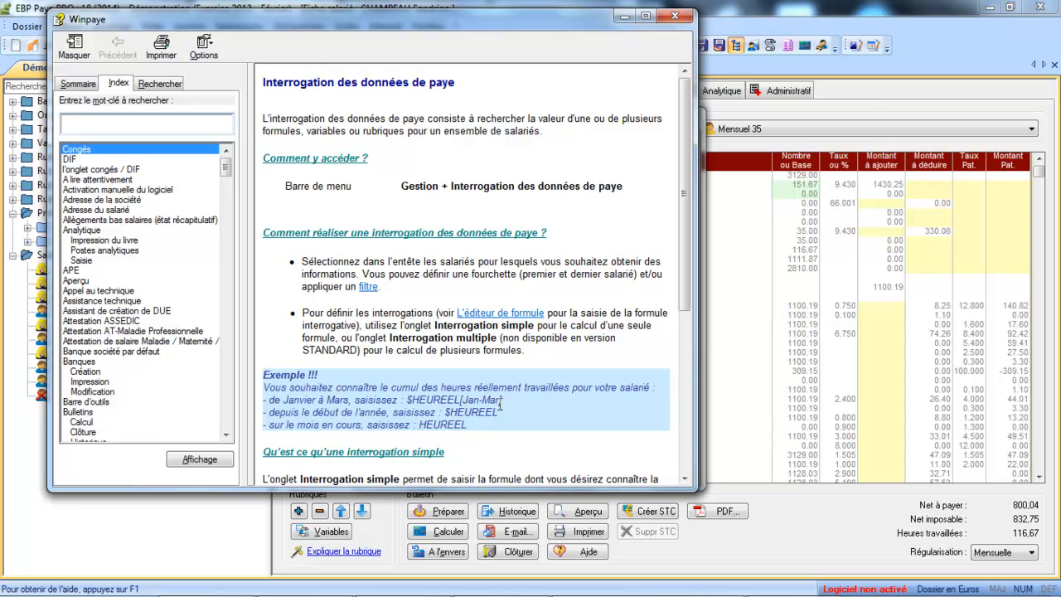
pyautogui.click(674, 18)
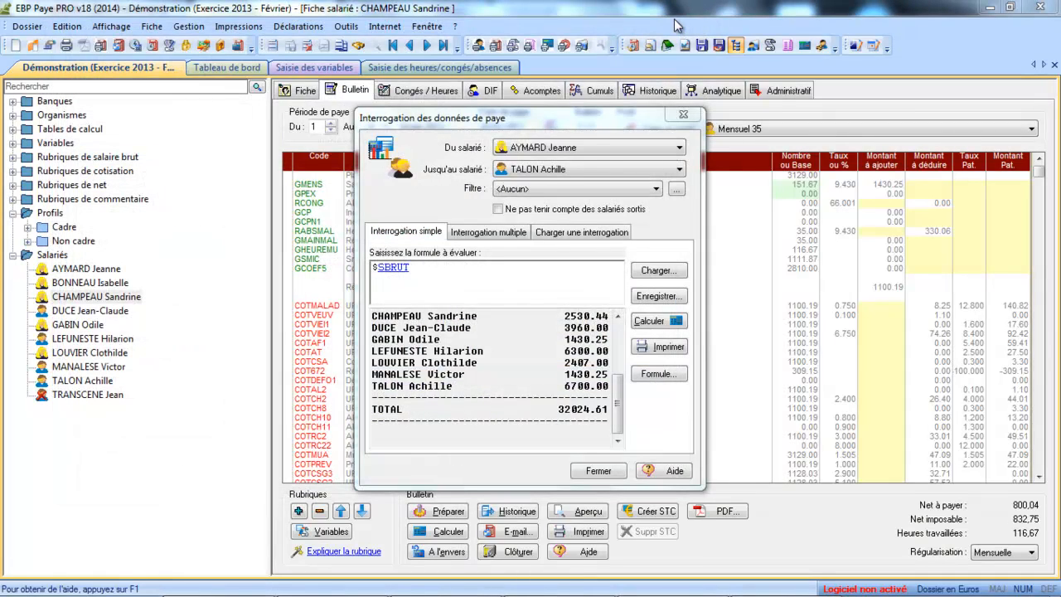
pyautogui.click(416, 265)
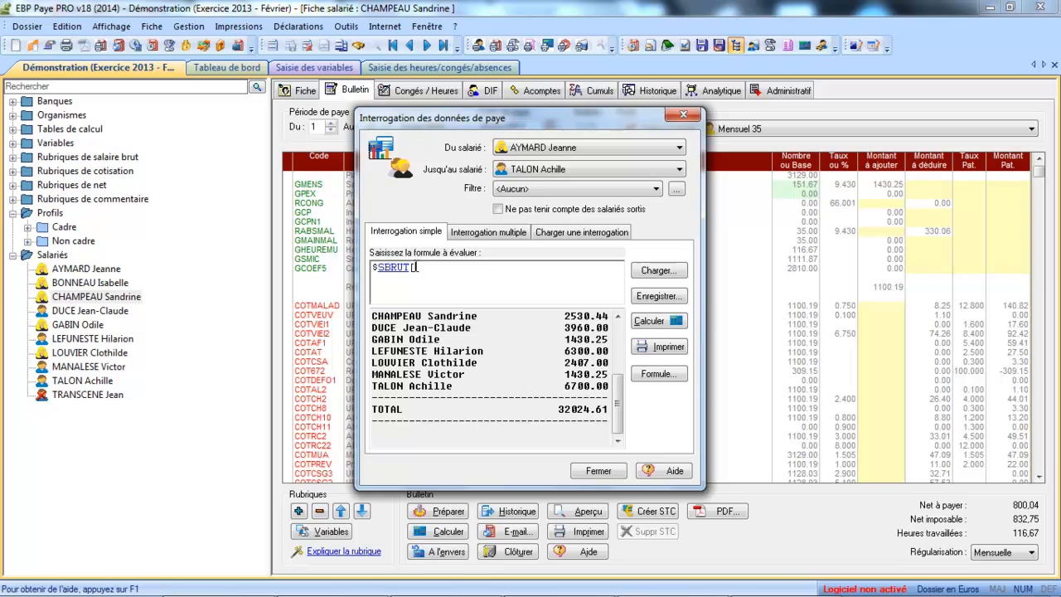
pyautogui.write('jan')
pyautogui.write('-Mar')
pyautogui.write(']')
pyautogui.click(653, 322)
# - Replace SBRUT with HEUREEL in the January-to-March formula and calculate $HEUREEL[Jan-Mar]
pyautogui.click(408, 268)
pyautogui.press('BackSpace')
pyautogui.press('BackSpace')
pyautogui.press('BackSpace')
pyautogui.press('BackSpace')
pyautogui.press('BackSpace')
pyautogui.write('he')
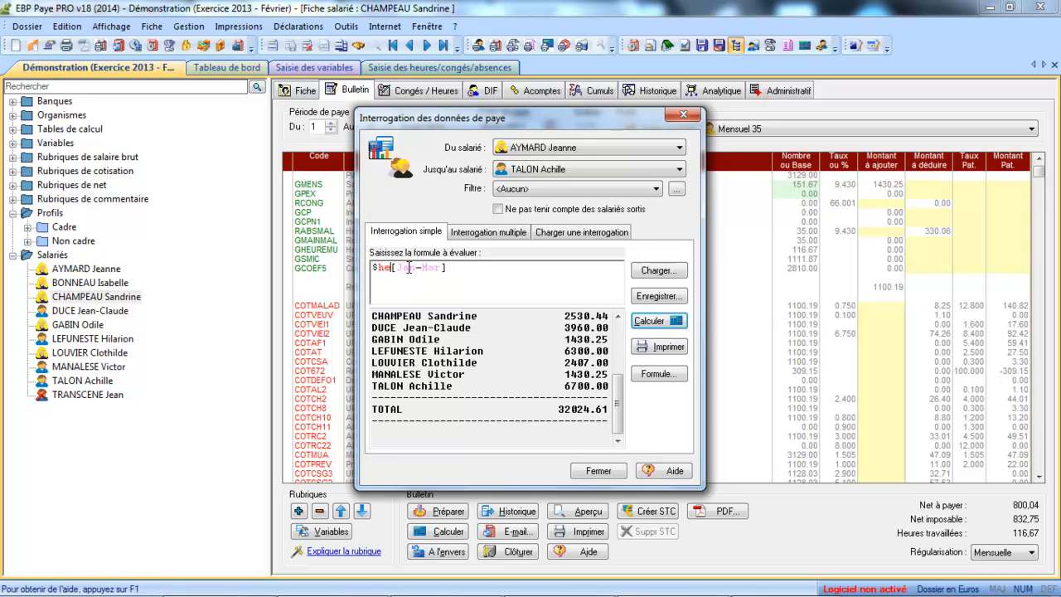
pyautogui.write('ureel')
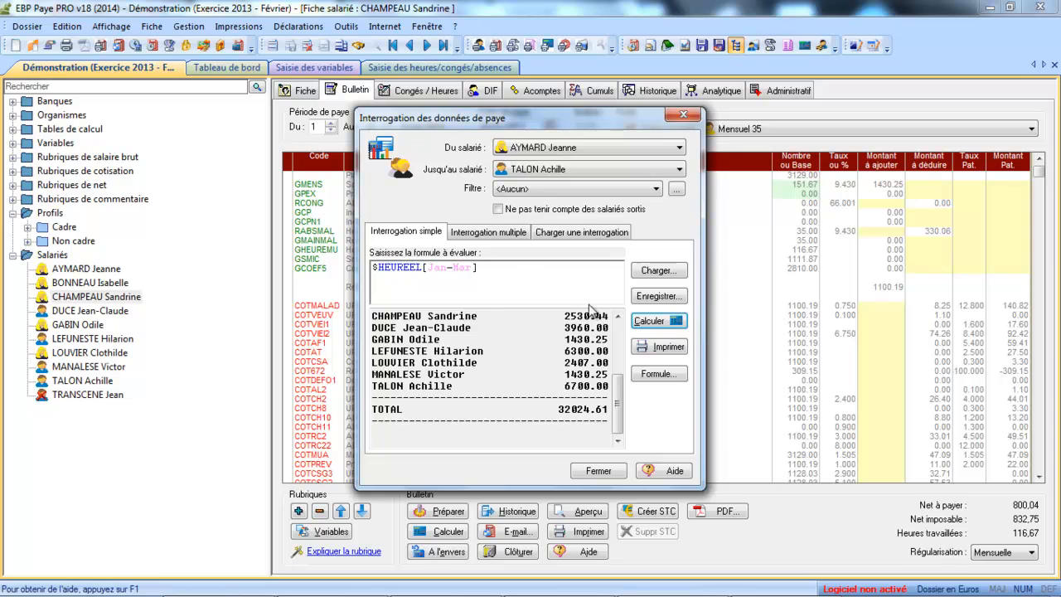
pyautogui.click(653, 324)
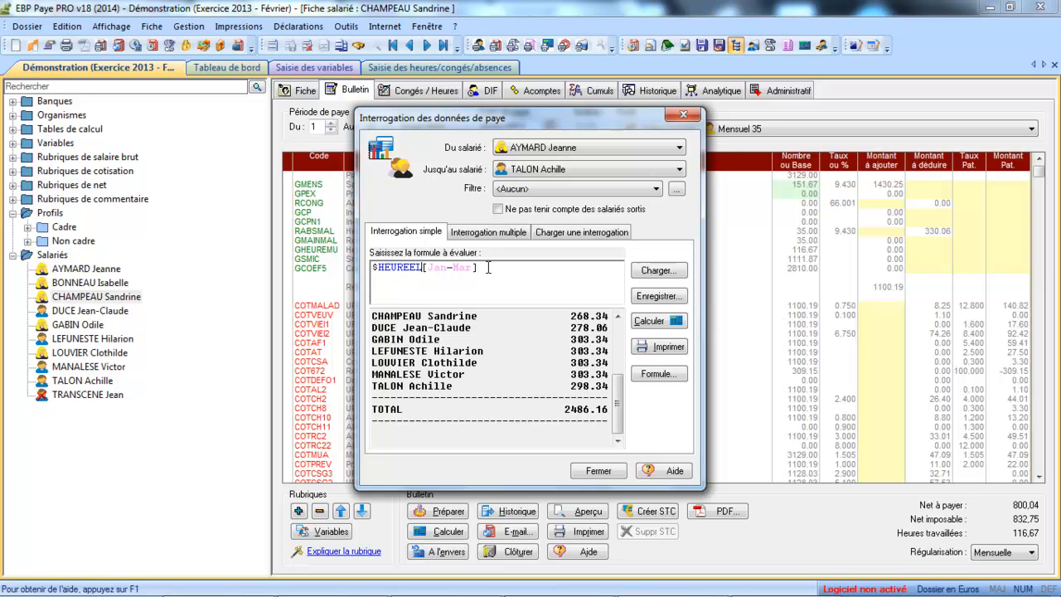
# - Clear the simple query formula and calculate a multiple query with HEUREEL, PRIME and SBRUT on separate lines
pyautogui.moveTo(488, 266); pyautogui.dragTo(362, 239)
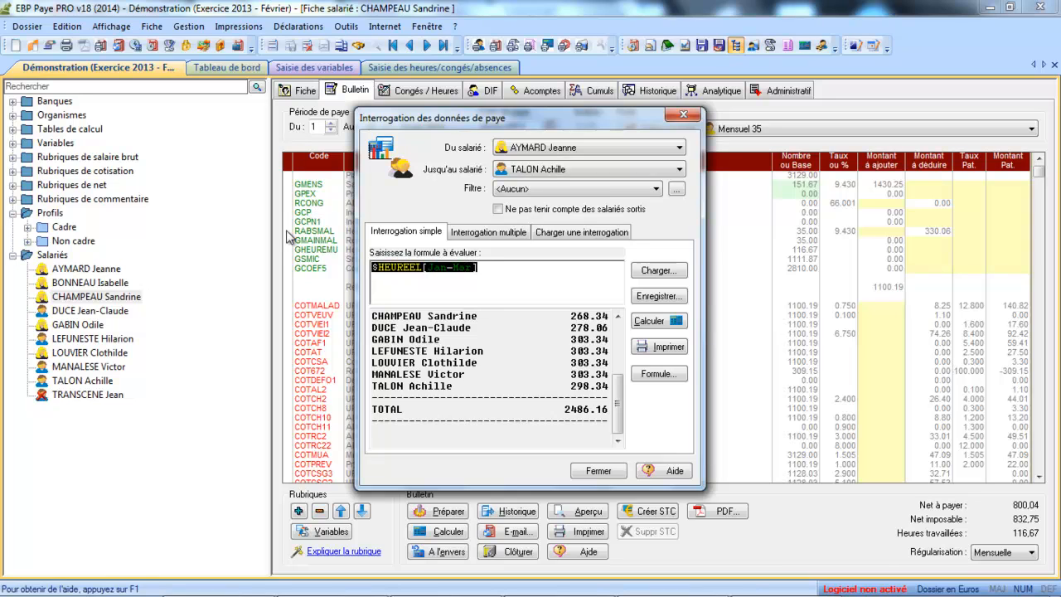
pyautogui.press('Delete')
pyautogui.click(487, 232)
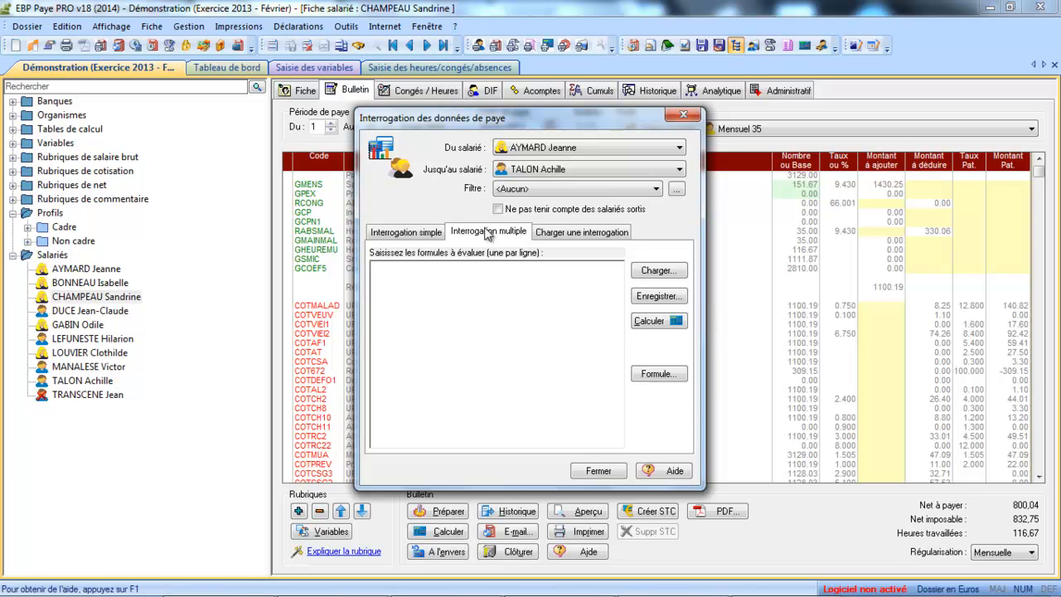
pyautogui.write('huere')
pyautogui.press('BackSpace')
pyautogui.press('BackSpace')
pyautogui.press('BackSpace')
pyautogui.press('BackSpace')
pyautogui.write('erreelprime')
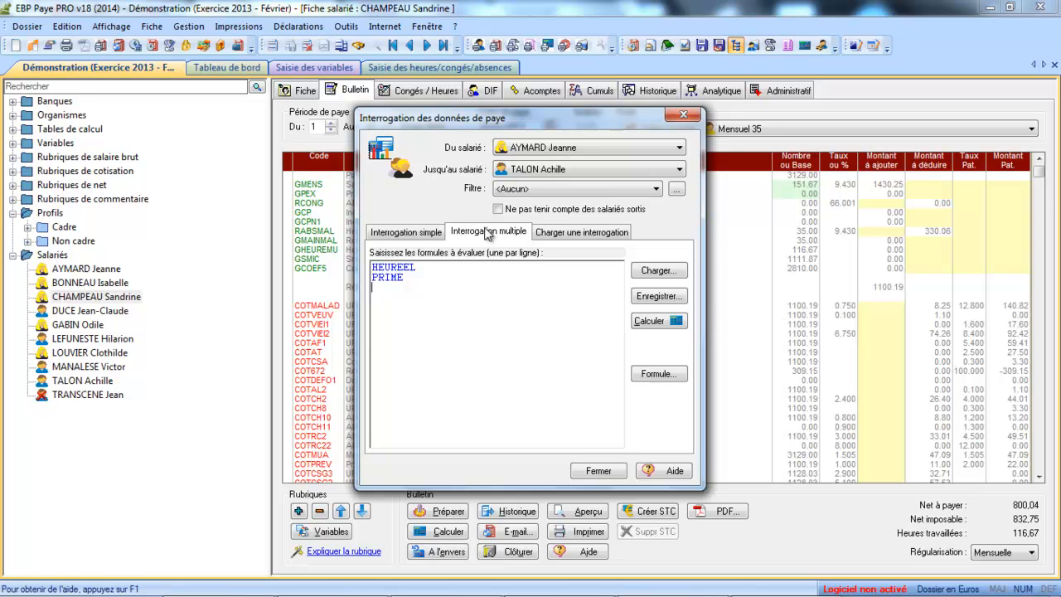
pyautogui.write('sbrut')
pyautogui.click(659, 321)
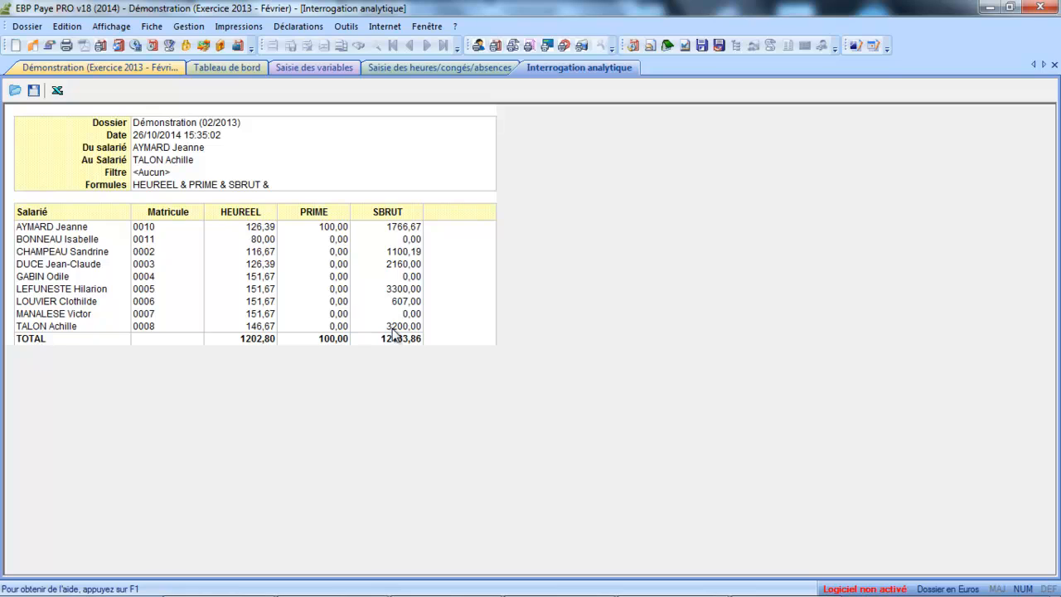
# - Rename the PRIME column heading in the results table to "Prime sur CA"
pyautogui.click(240, 214)
pyautogui.click(240, 214)
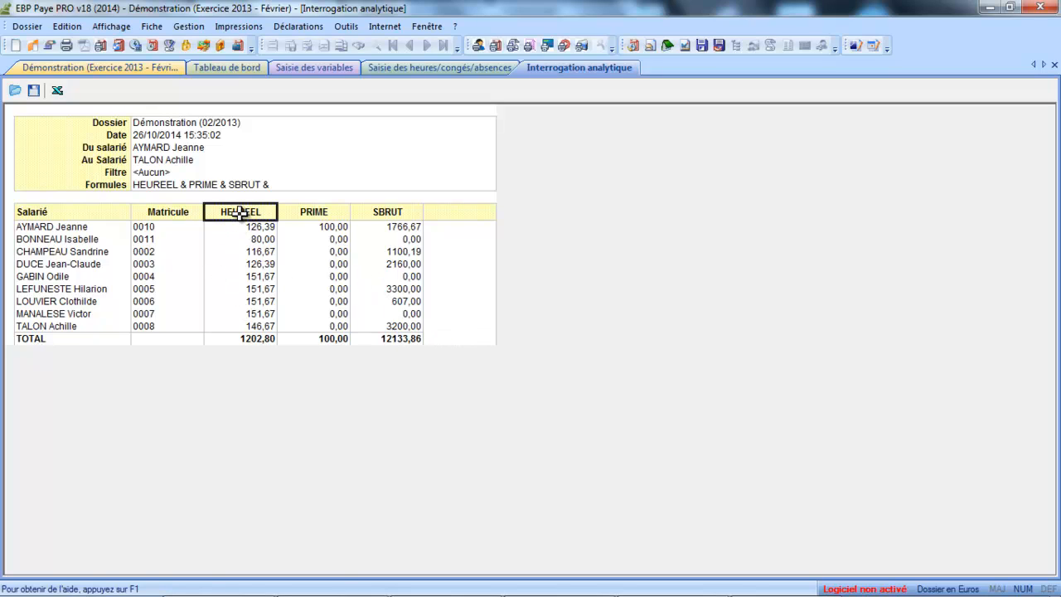
pyautogui.click(287, 211)
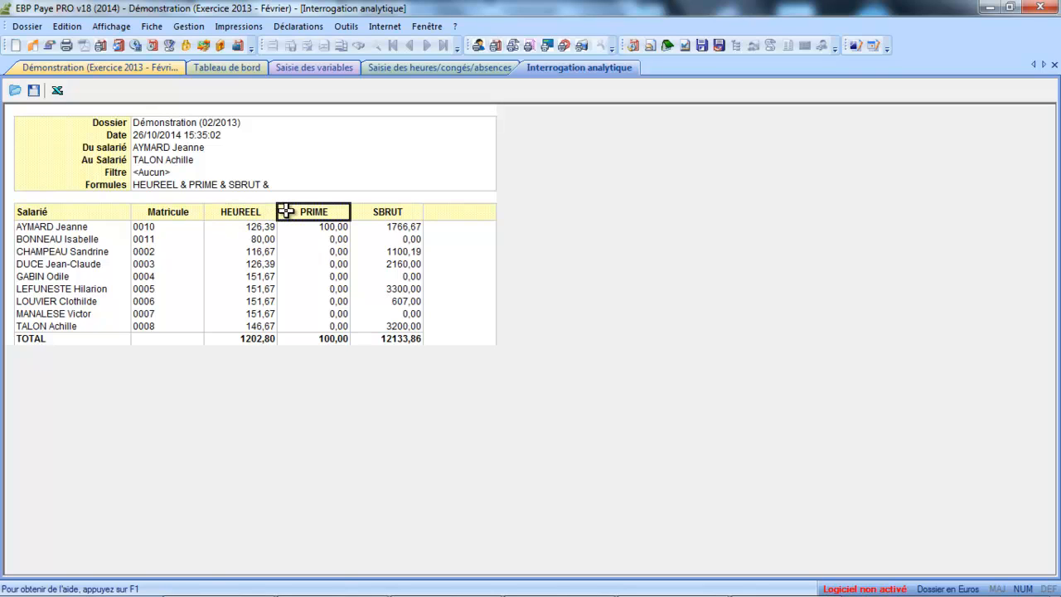
pyautogui.write('f')
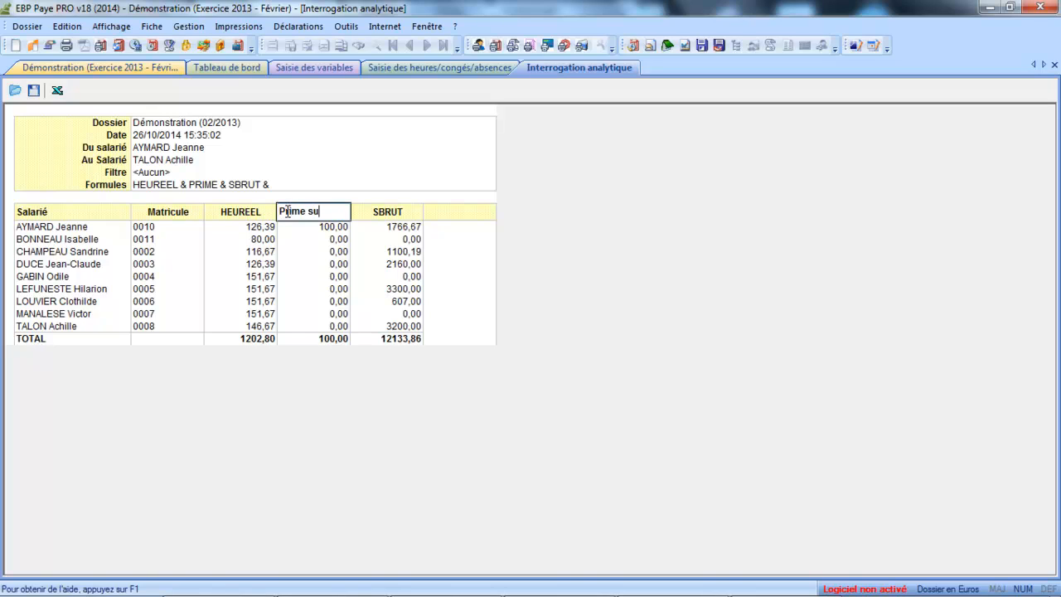
pyautogui.write('A')
pyautogui.press('Return')
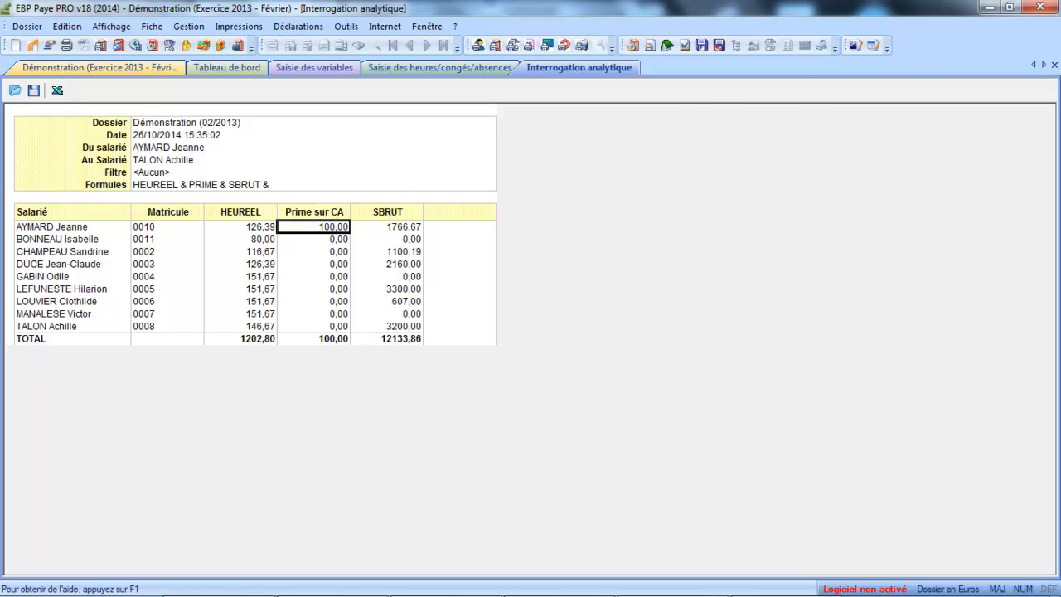
# - Close the results, reopen the payroll data query, and calculate the multiple query as $HEUREEL, $PRIME and $SBRUT
pyautogui.click(1055, 63)
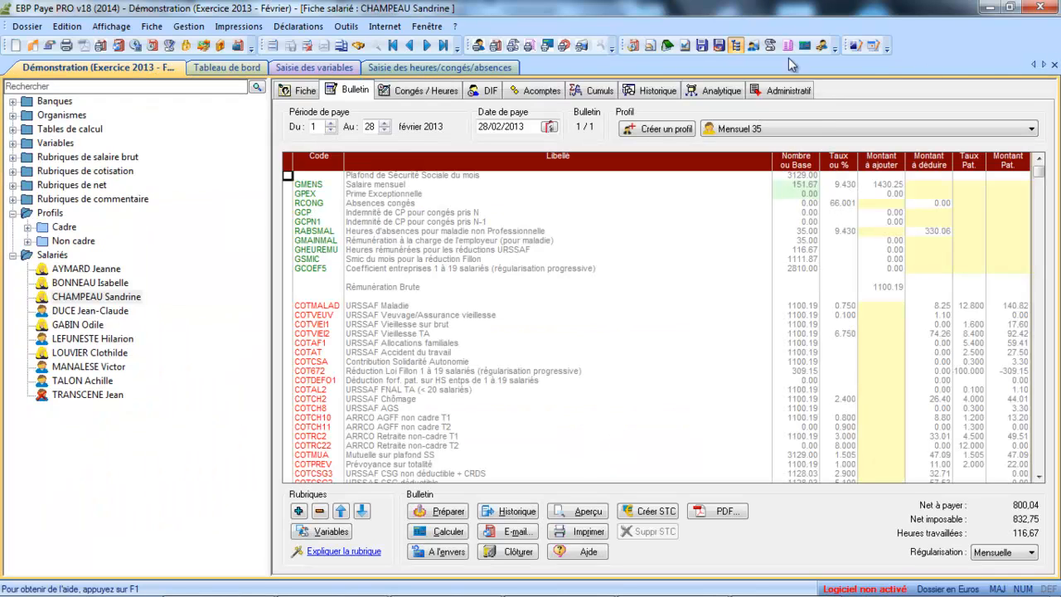
pyautogui.click(189, 26)
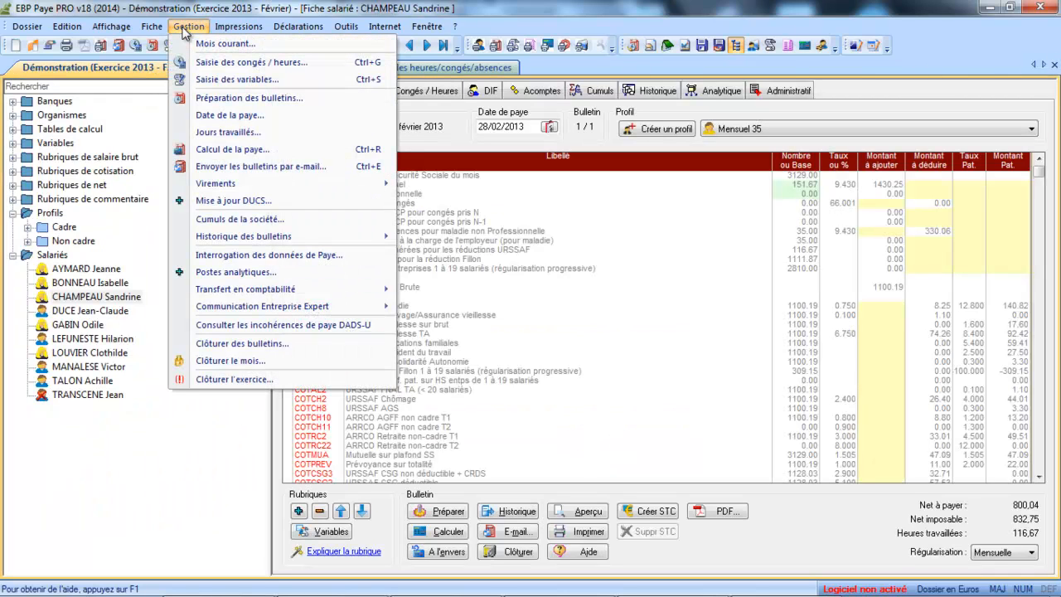
pyautogui.click(208, 258)
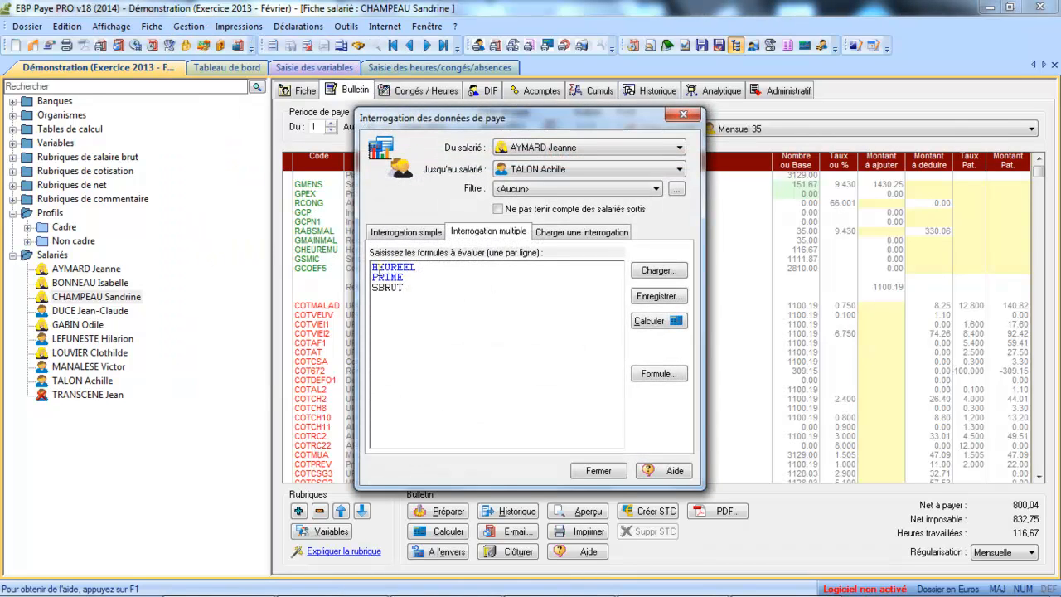
pyautogui.write('£')
pyautogui.press('BackSpace')
pyautogui.write('$')
pyautogui.write('$')
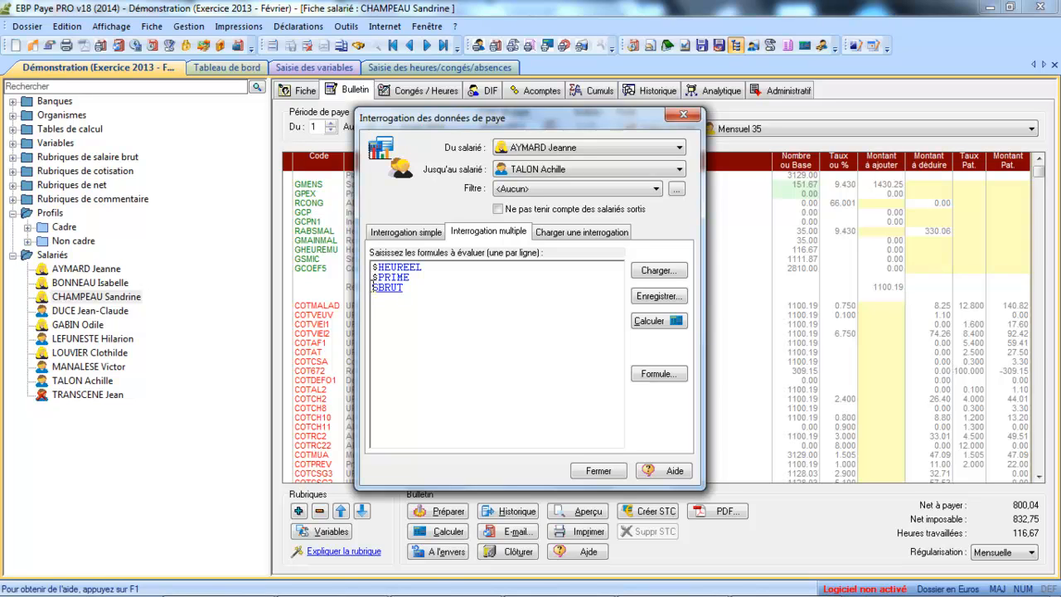
pyautogui.click(374, 287)
pyautogui.write('$')
pyautogui.click(653, 320)
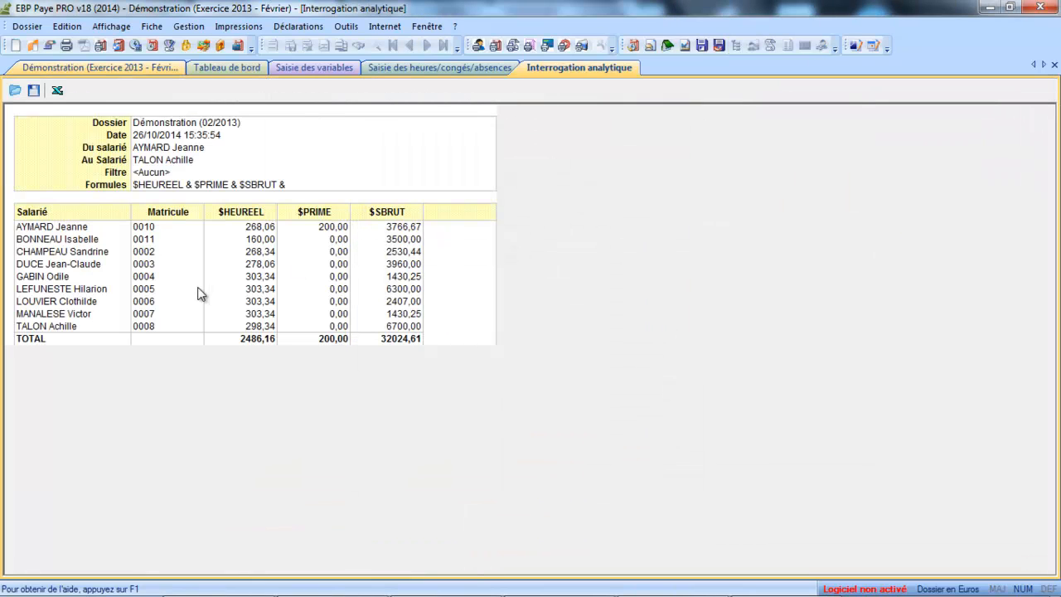
# - Close the results, reopen the payroll data query, and save its formulas as stat in "donnees de paye", replacing the existing file
pyautogui.click(1053, 65)
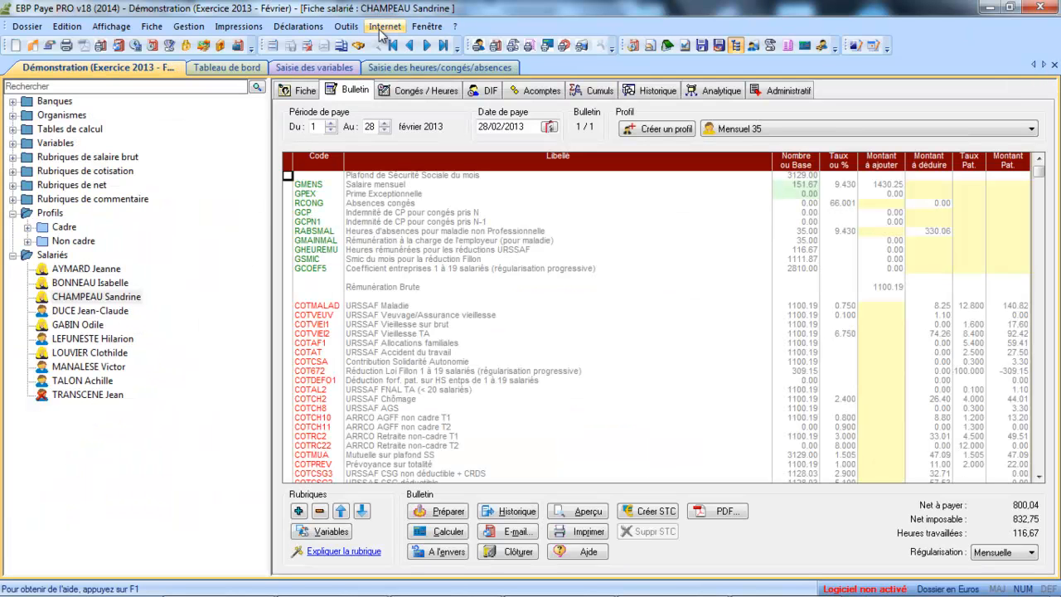
pyautogui.click(201, 27)
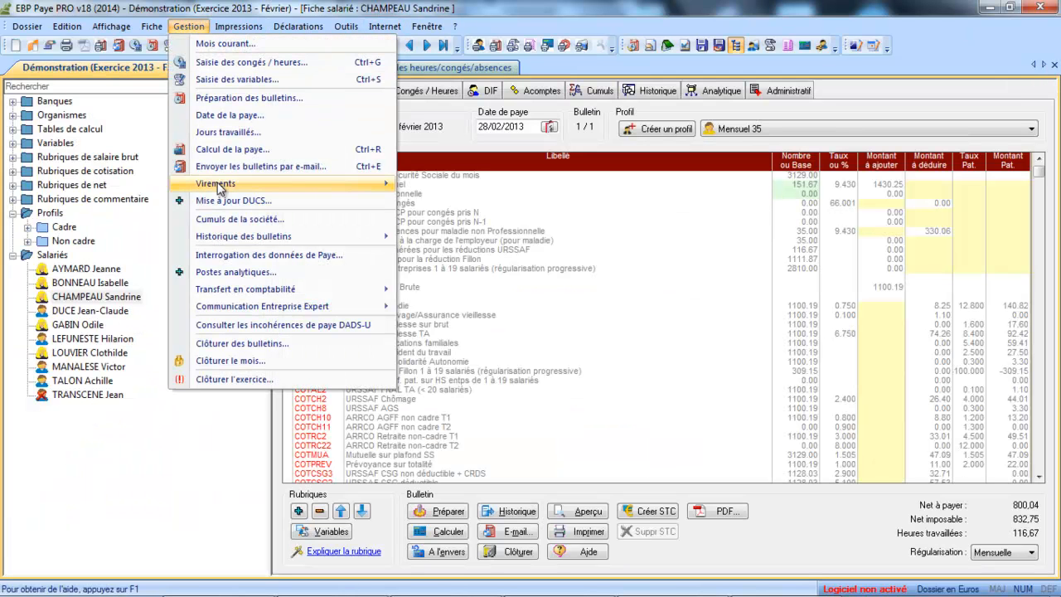
pyautogui.click(230, 257)
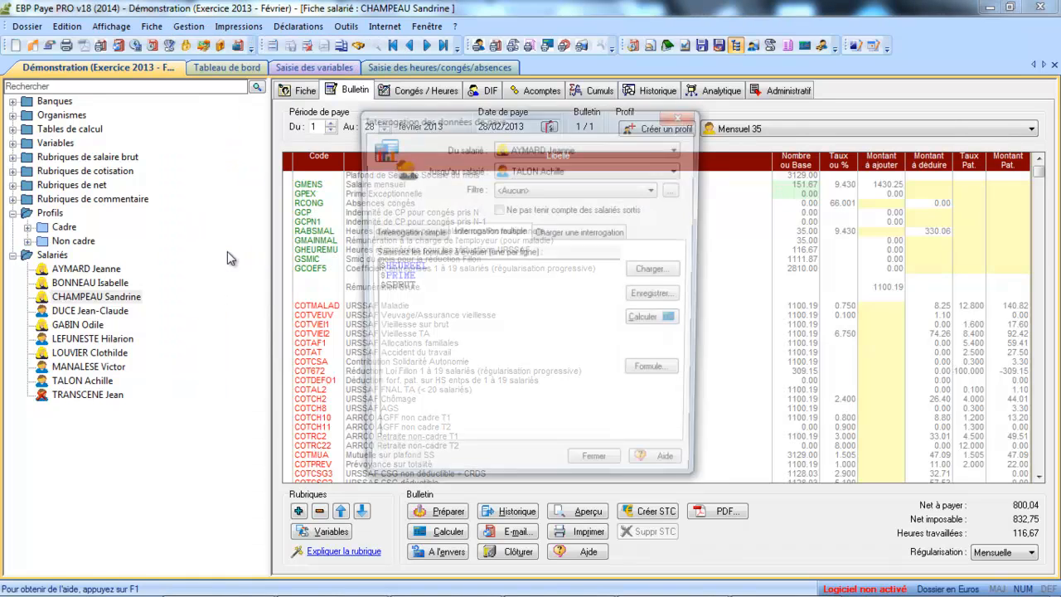
pyautogui.click(656, 296)
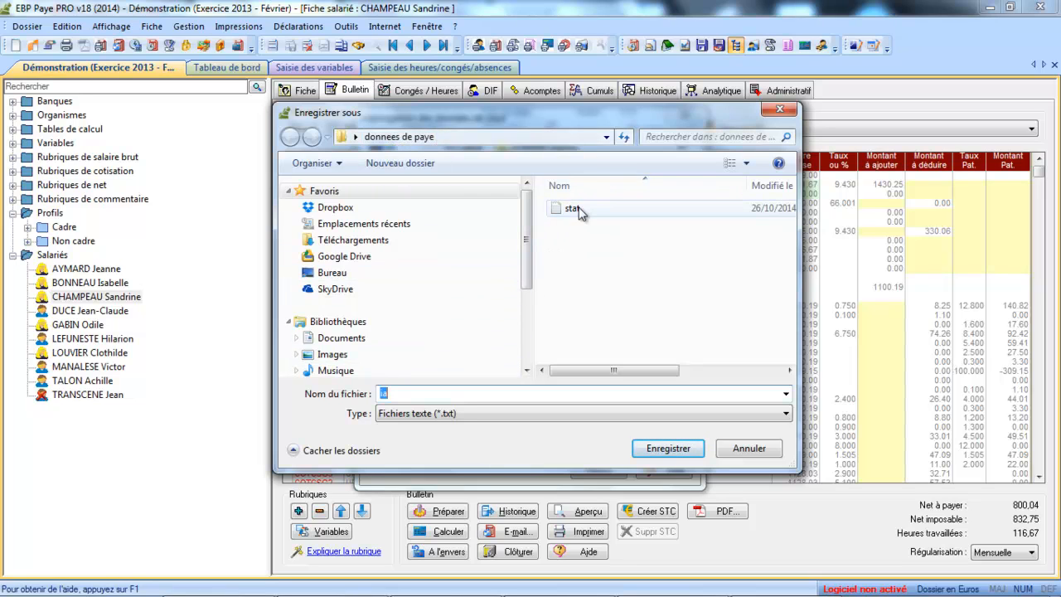
pyautogui.write('stat')
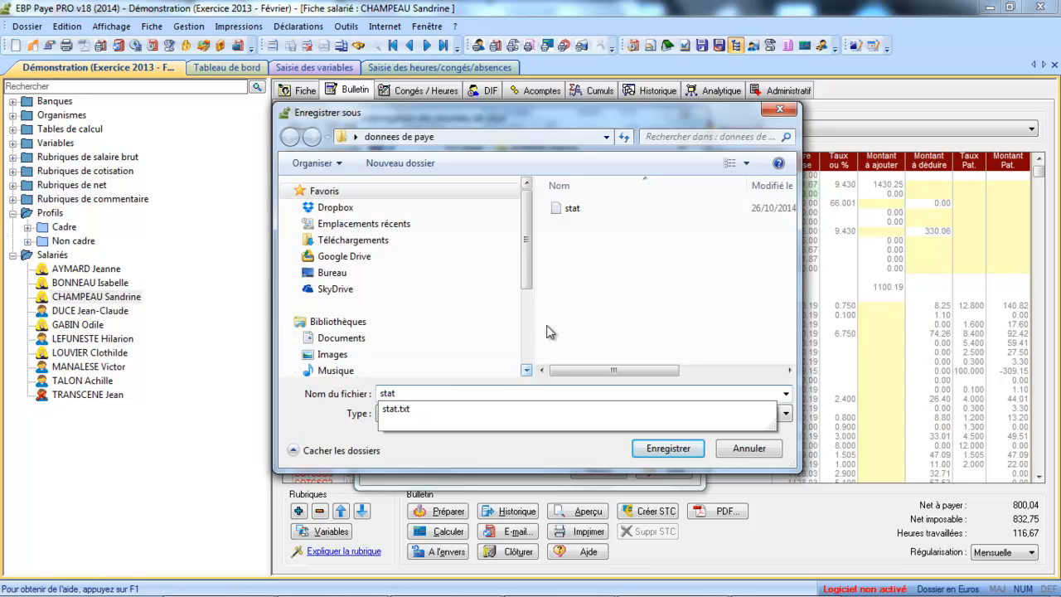
pyautogui.click(570, 208)
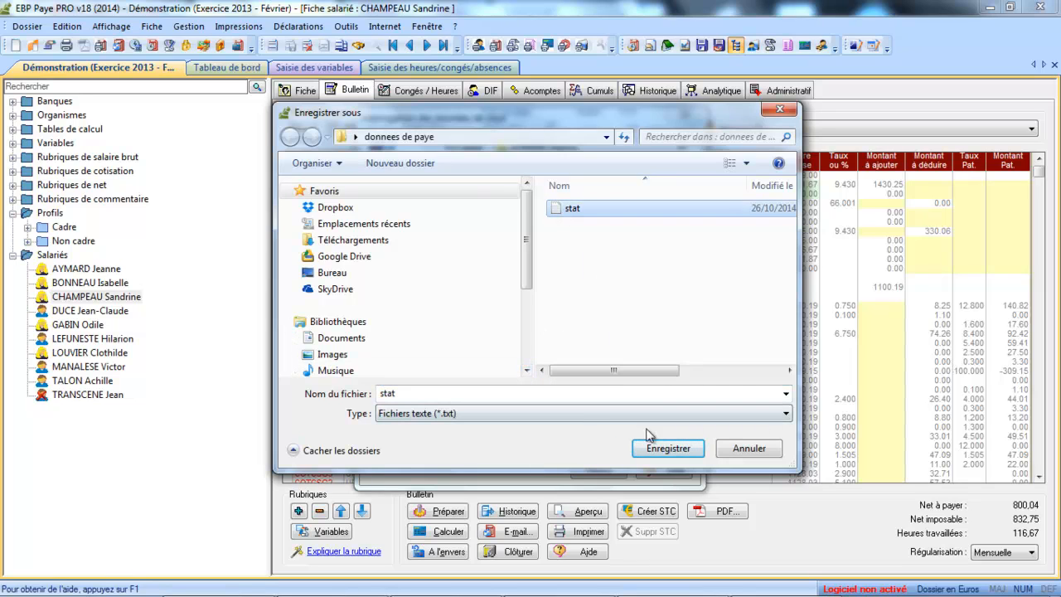
pyautogui.click(661, 452)
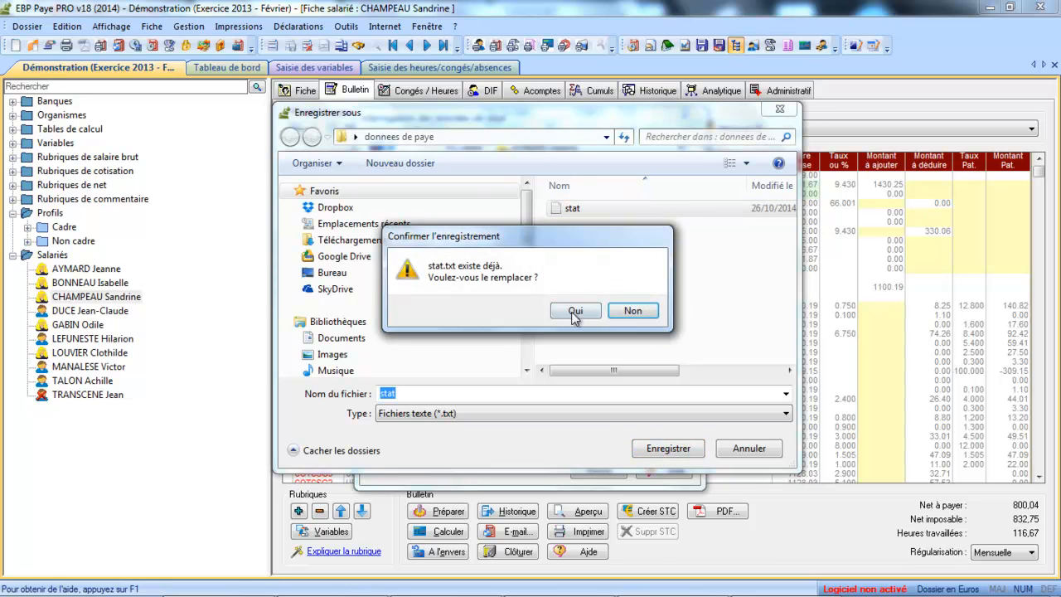
pyautogui.click(572, 312)
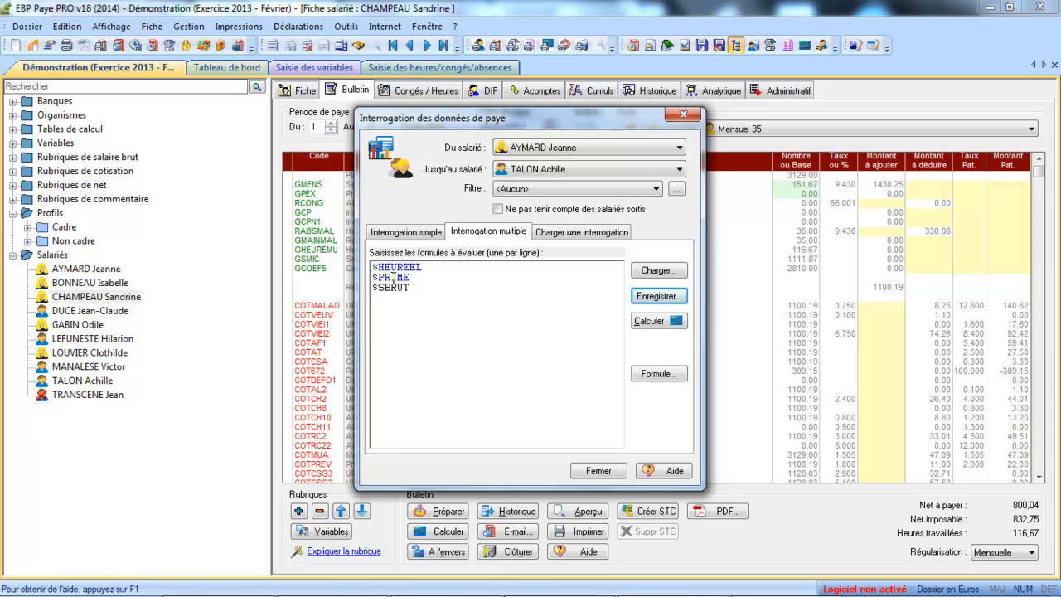
# - Clear the multiple query formulas, load the saved stat query file, and calculate the loaded formulas
pyautogui.moveTo(425, 286); pyautogui.dragTo(365, 257)
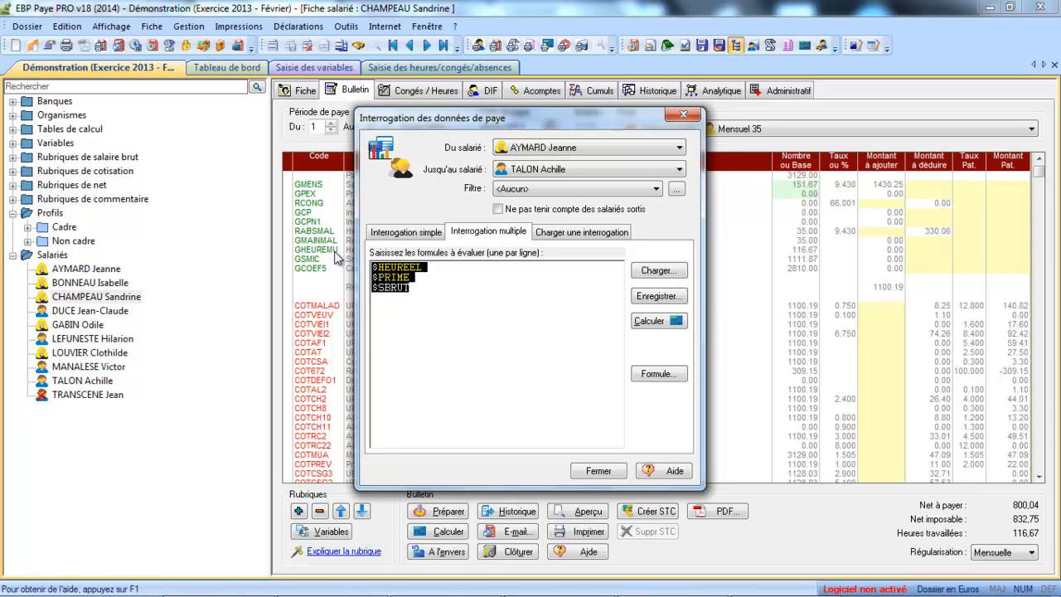
pyautogui.press('Delete')
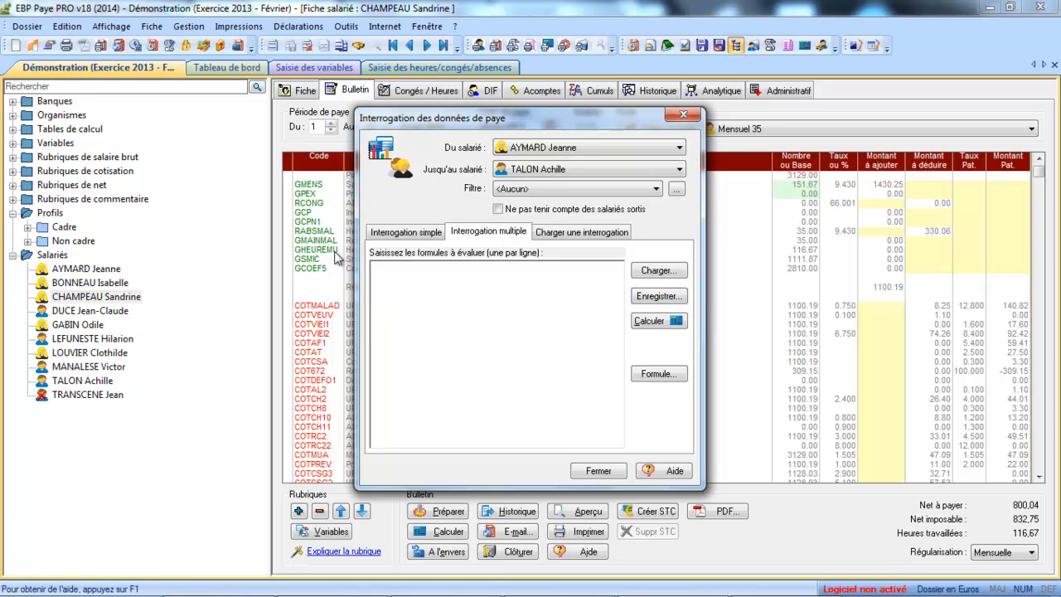
pyautogui.click(664, 272)
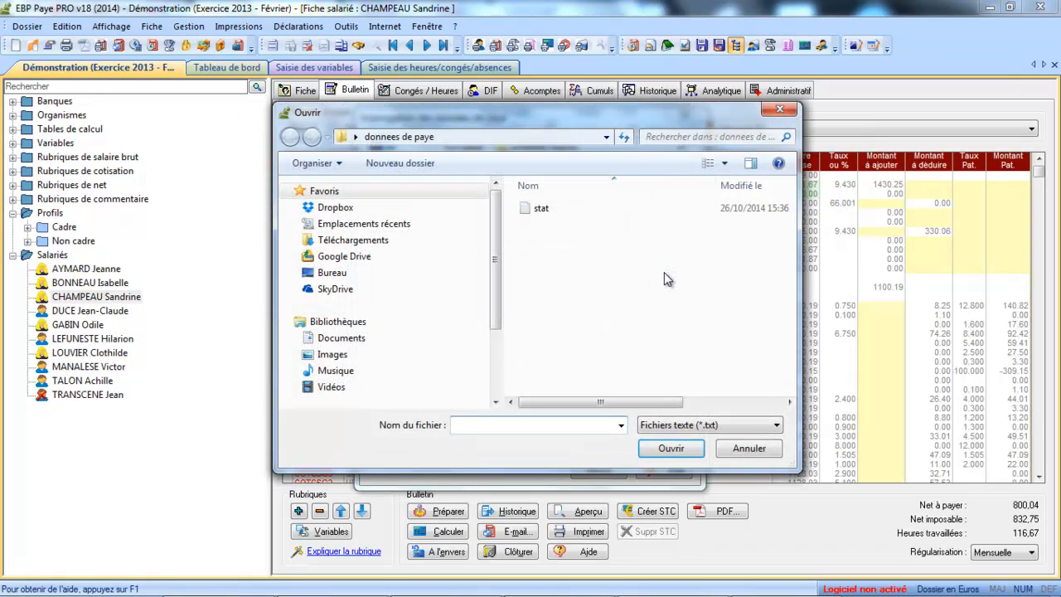
pyautogui.click(542, 211)
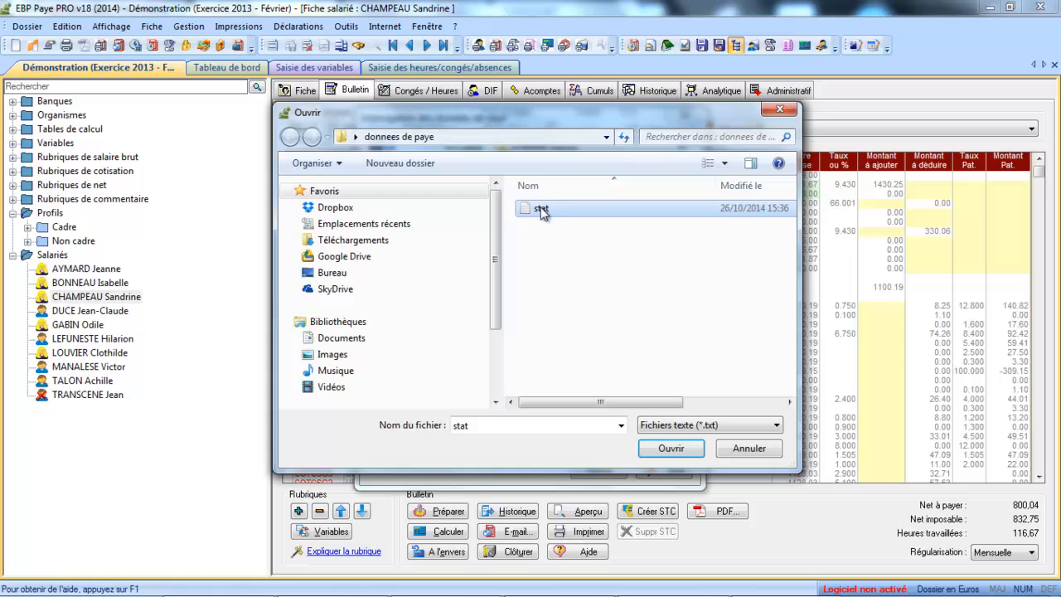
pyautogui.click(670, 447)
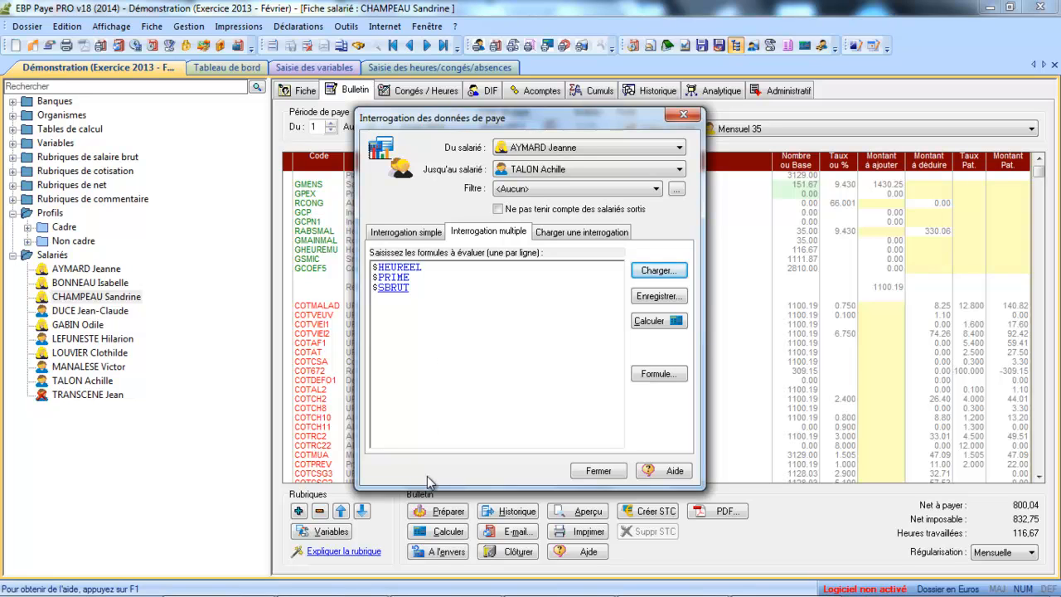
pyautogui.click(659, 322)
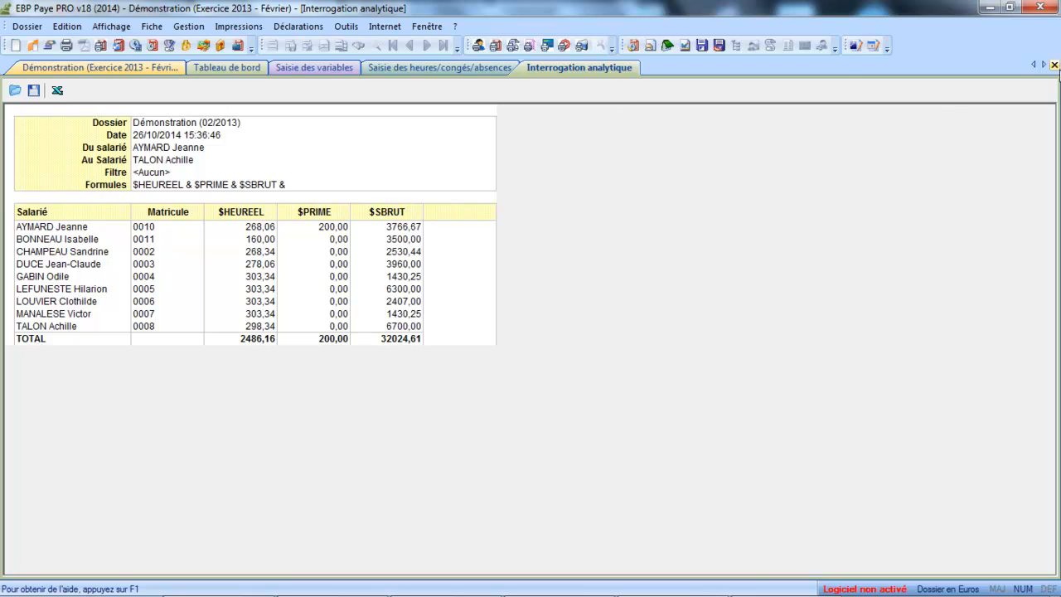
# - Close the query results, reopen the payroll data query, and recalculate its $HEUREEL, $PRIME and $SBRUT formulas
pyautogui.click(1055, 65)
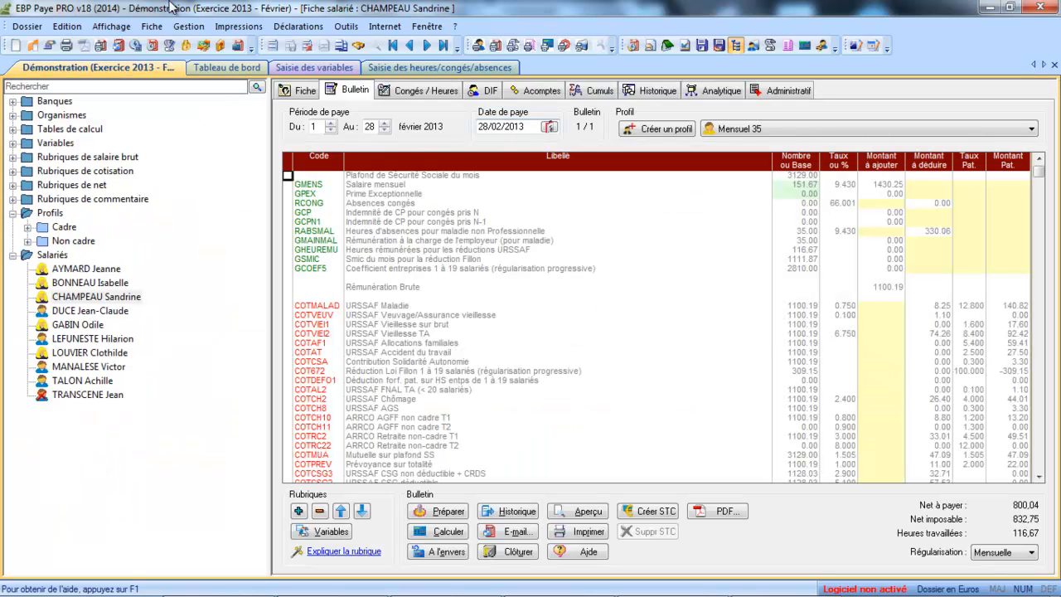
pyautogui.click(182, 27)
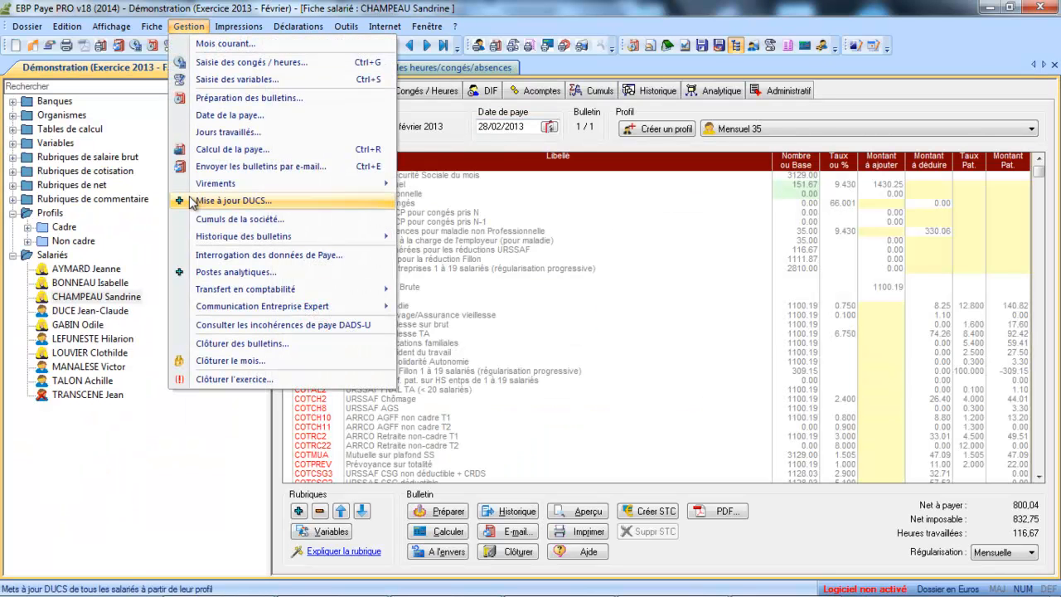
pyautogui.click(248, 256)
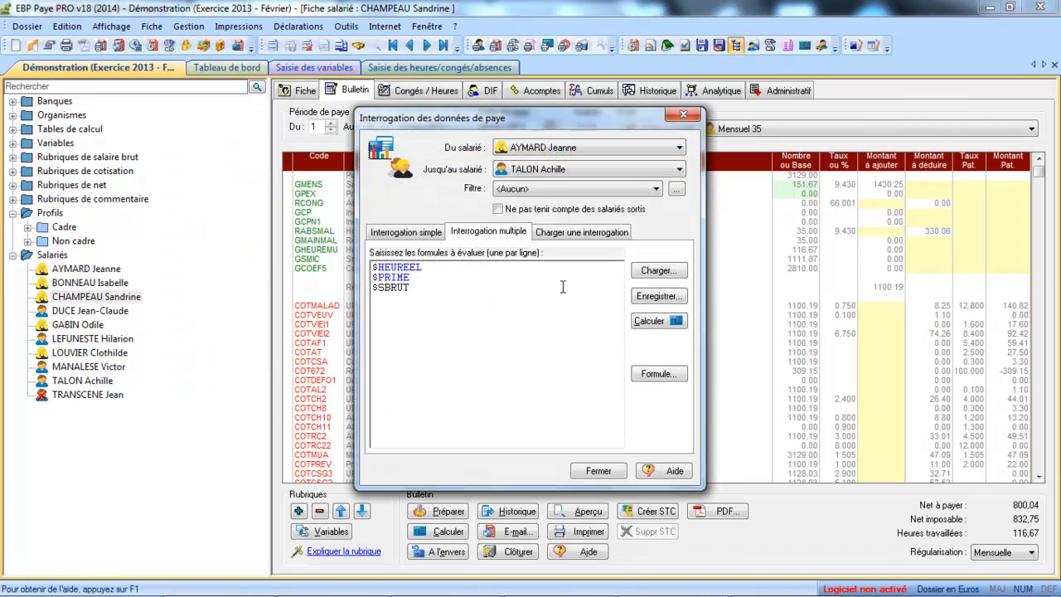
pyautogui.click(651, 299)
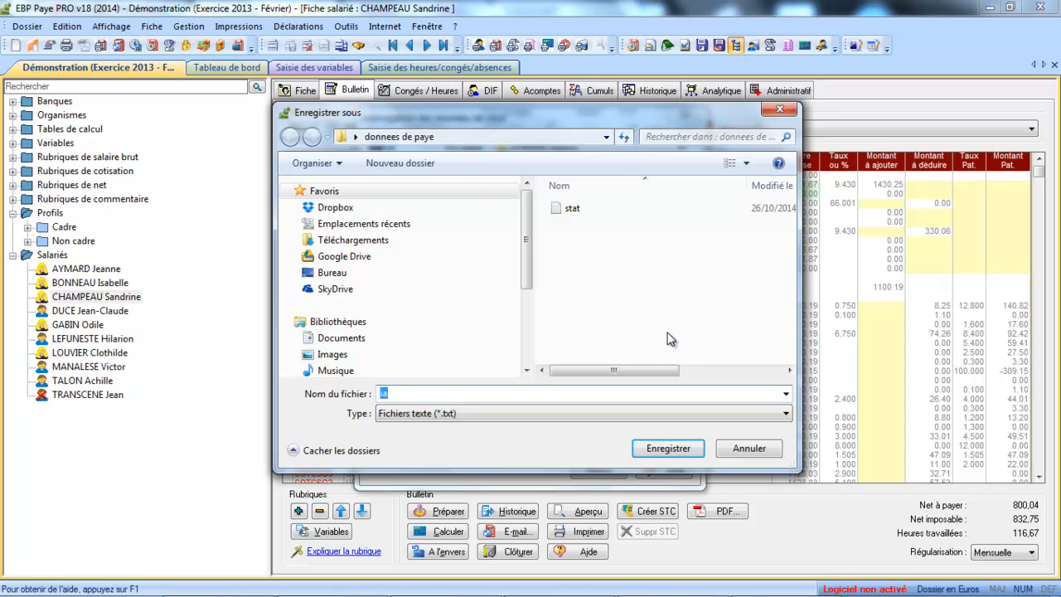
pyautogui.click(746, 447)
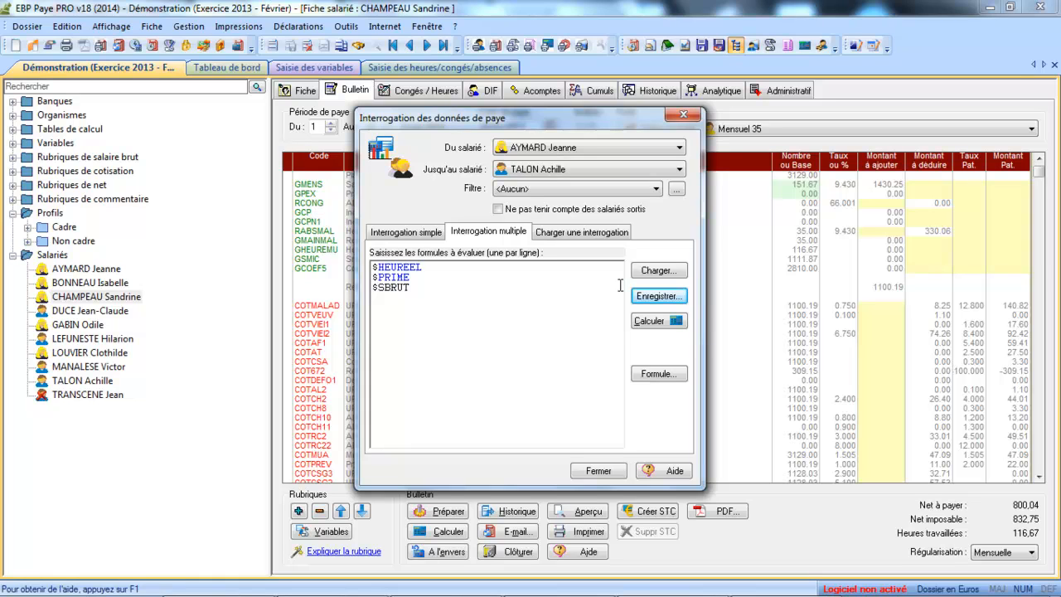
pyautogui.click(654, 320)
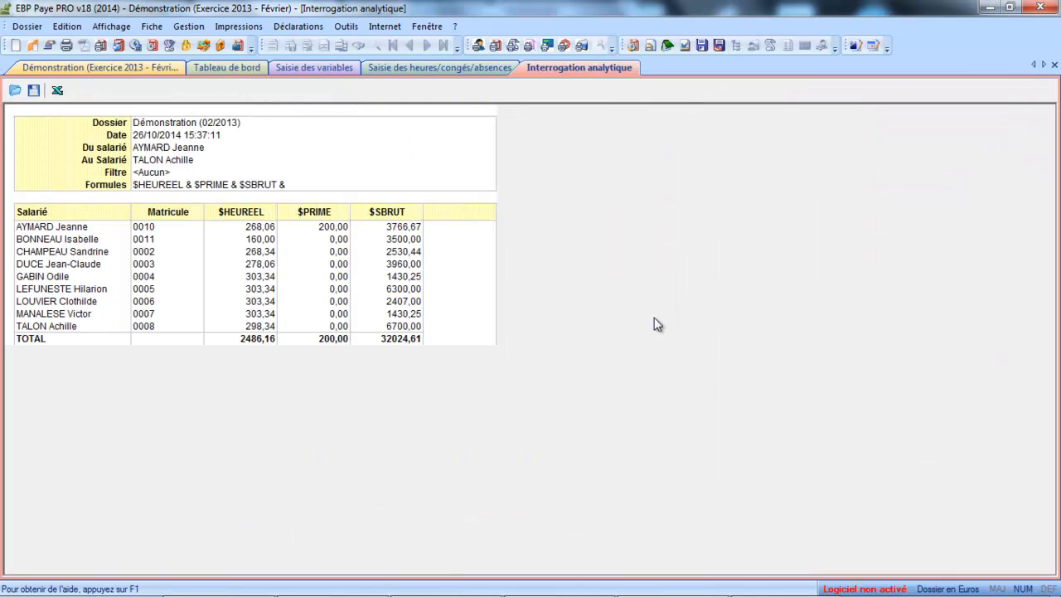
# - Export the query results to an Excel 5.0 file named stat in the "donnees de paye" folder on the desktop
pyautogui.click(56, 91)
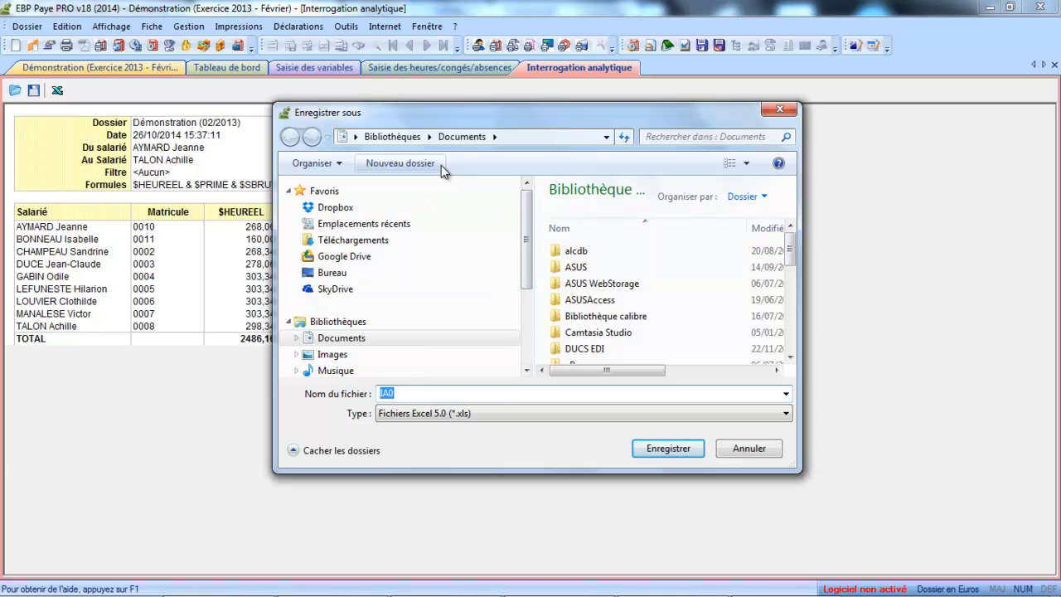
pyautogui.click(329, 273)
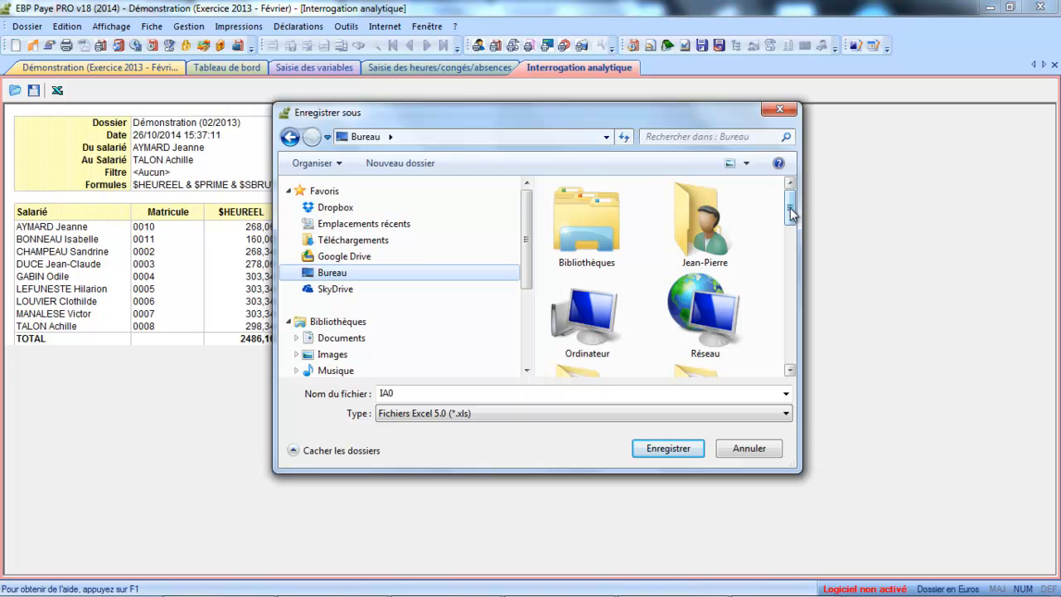
pyautogui.moveTo(790, 214); pyautogui.dragTo(799, 257)
pyautogui.doubleClick(715, 265)
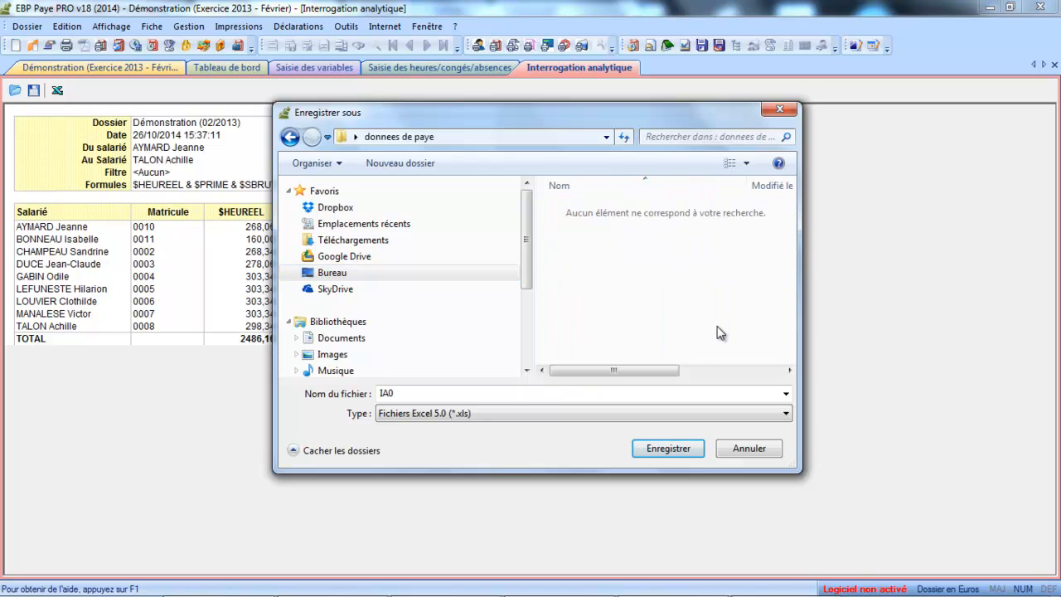
pyautogui.doubleClick(447, 397)
pyautogui.write('st')
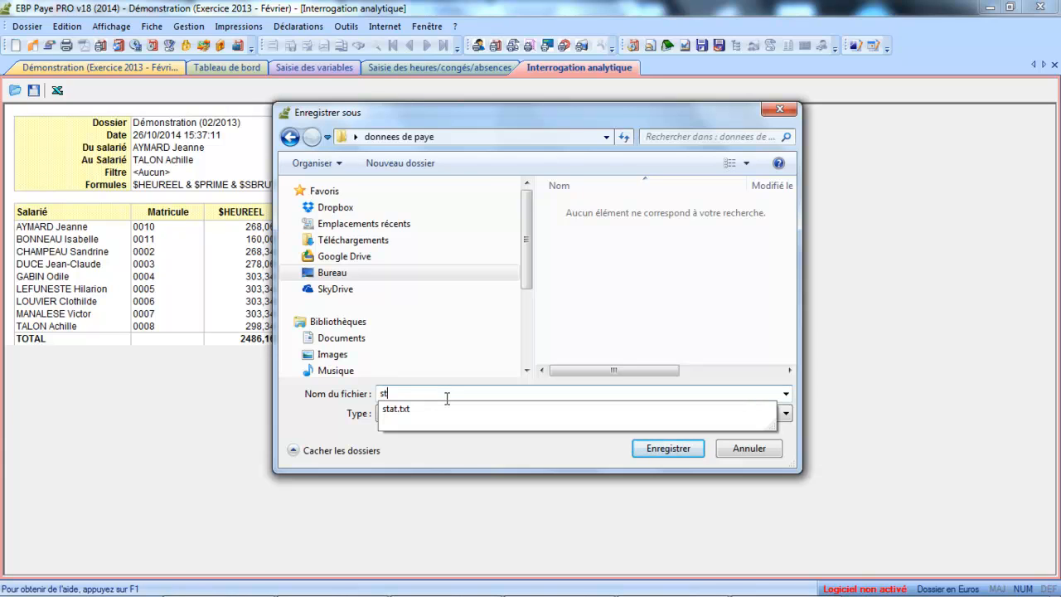
pyautogui.write('at')
pyautogui.click(686, 451)
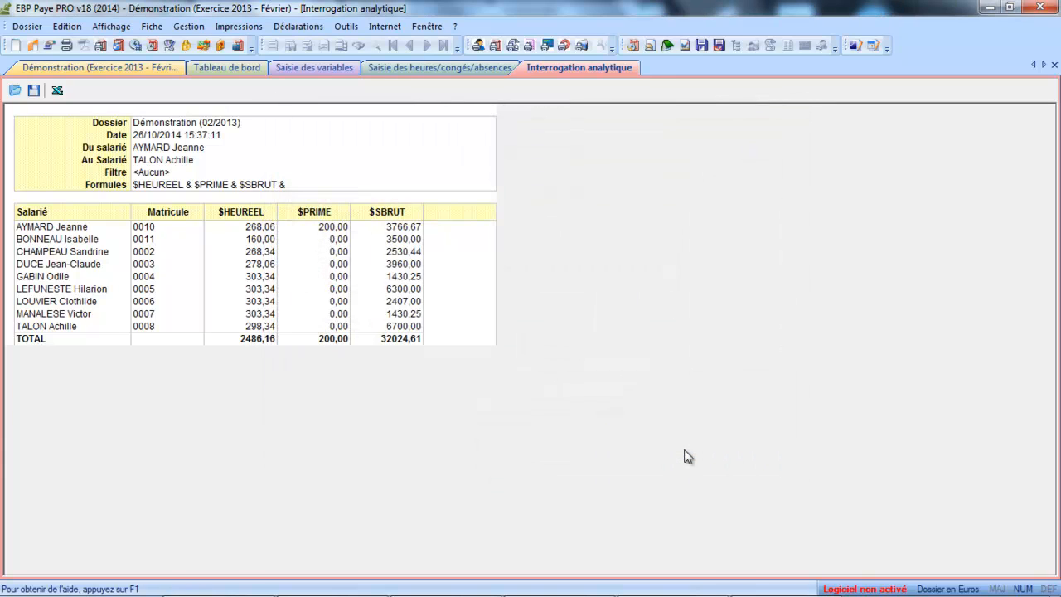
# - Switch to the desktop, open the "donnees de paye" folder, and open the exported stat spreadsheet with Excel
pyautogui.click(989, 8)
pyautogui.click(989, 9)
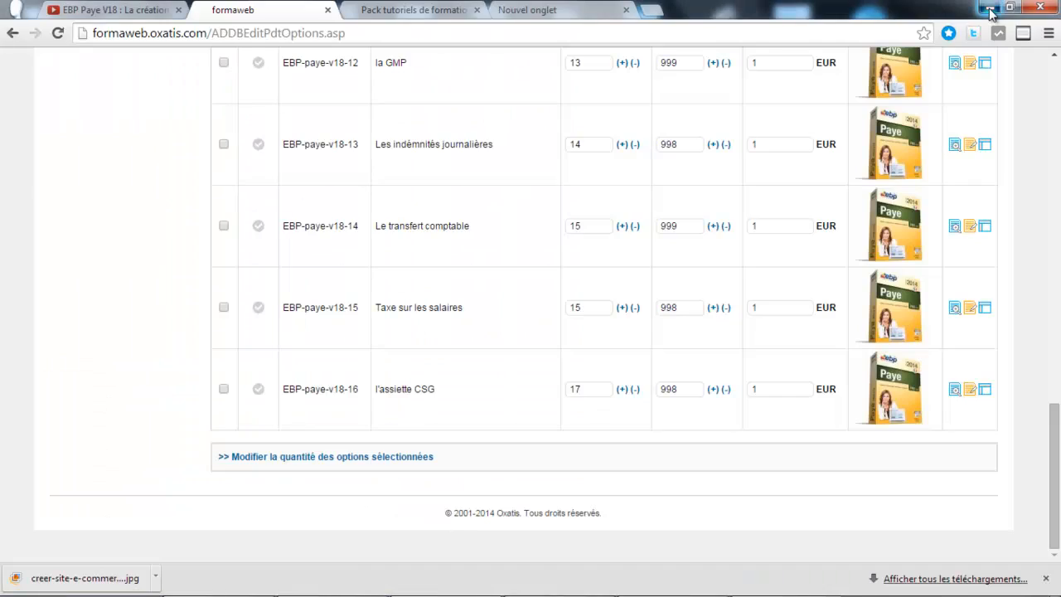
pyautogui.click(990, 10)
pyautogui.click(990, 12)
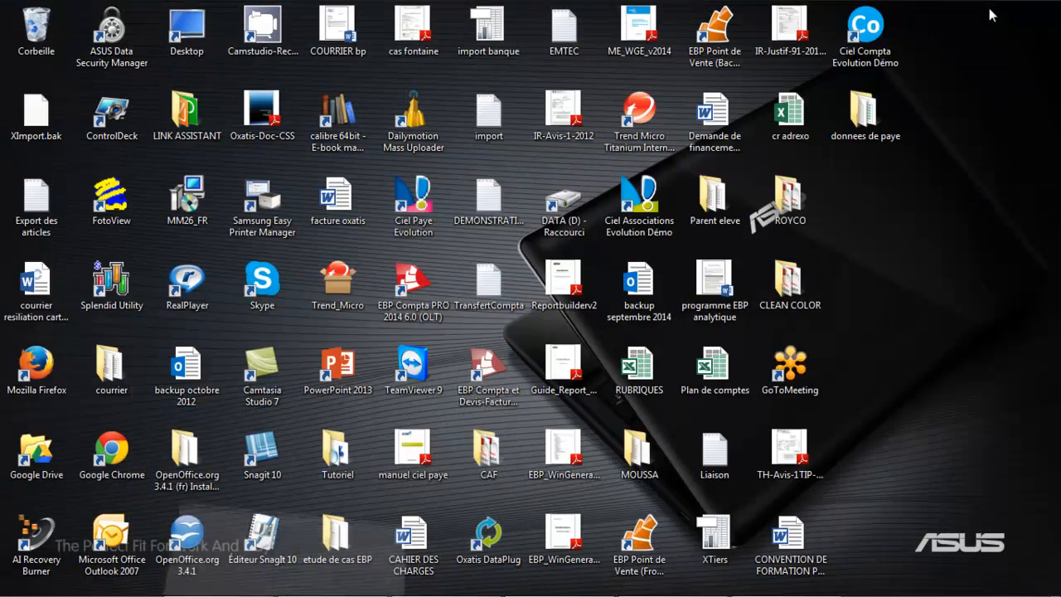
pyautogui.doubleClick(866, 112)
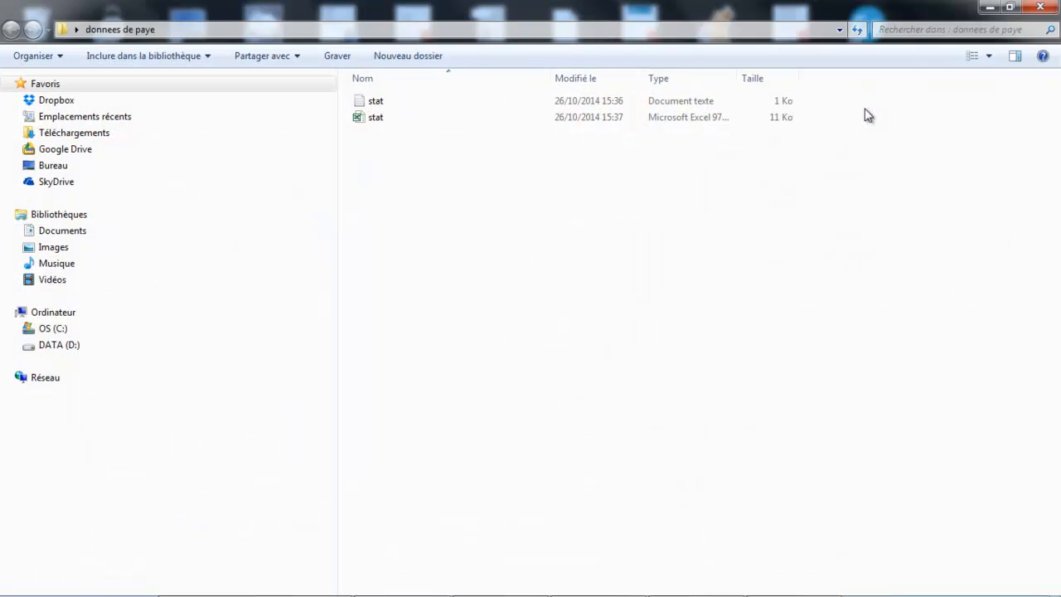
pyautogui.click(363, 119)
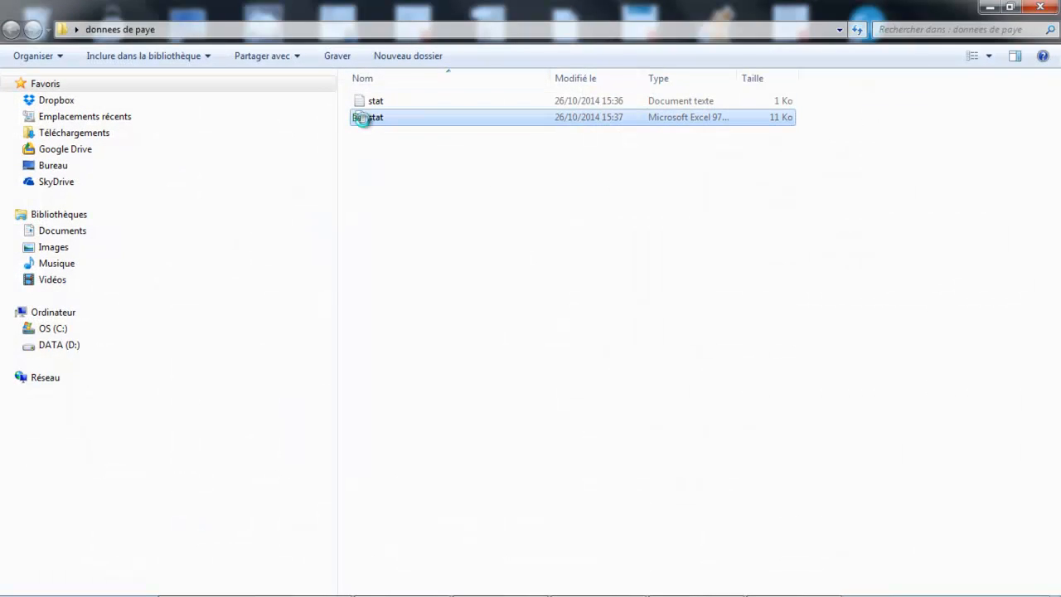
pyautogui.rightClick(362, 119)
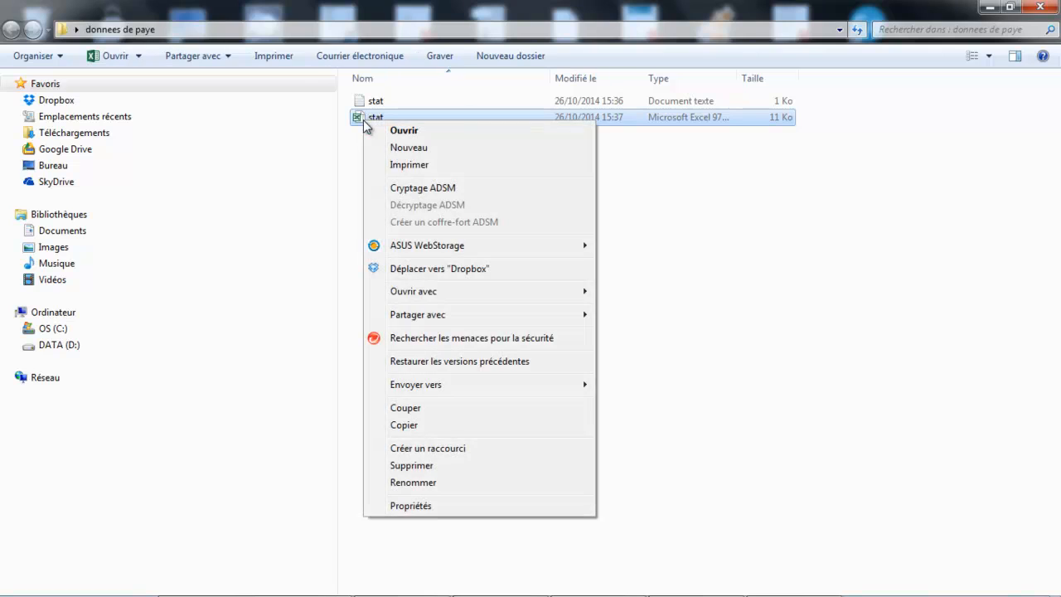
pyautogui.moveTo(404, 294)
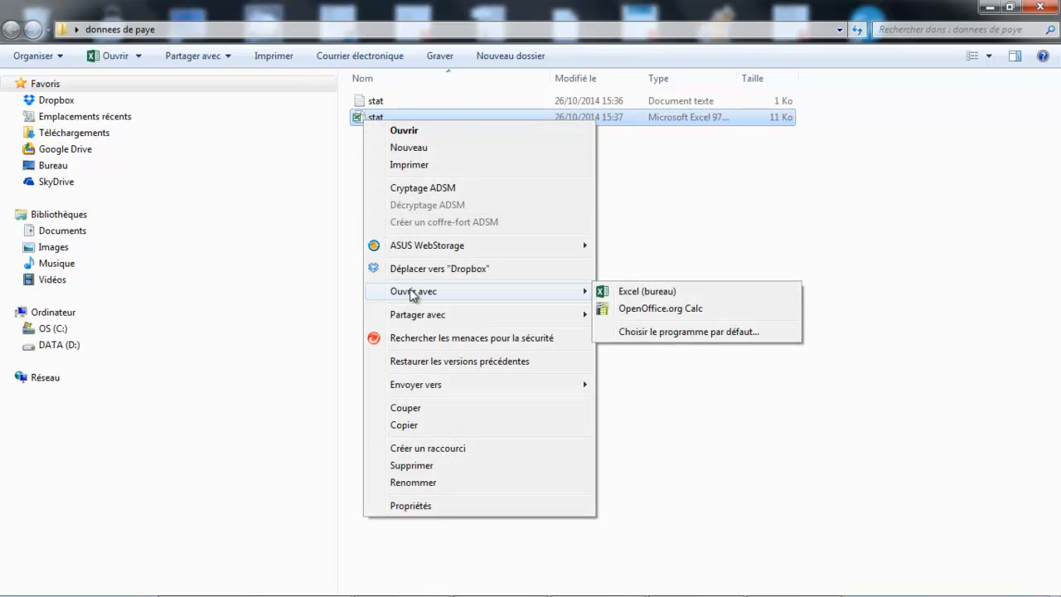
pyautogui.click(626, 292)
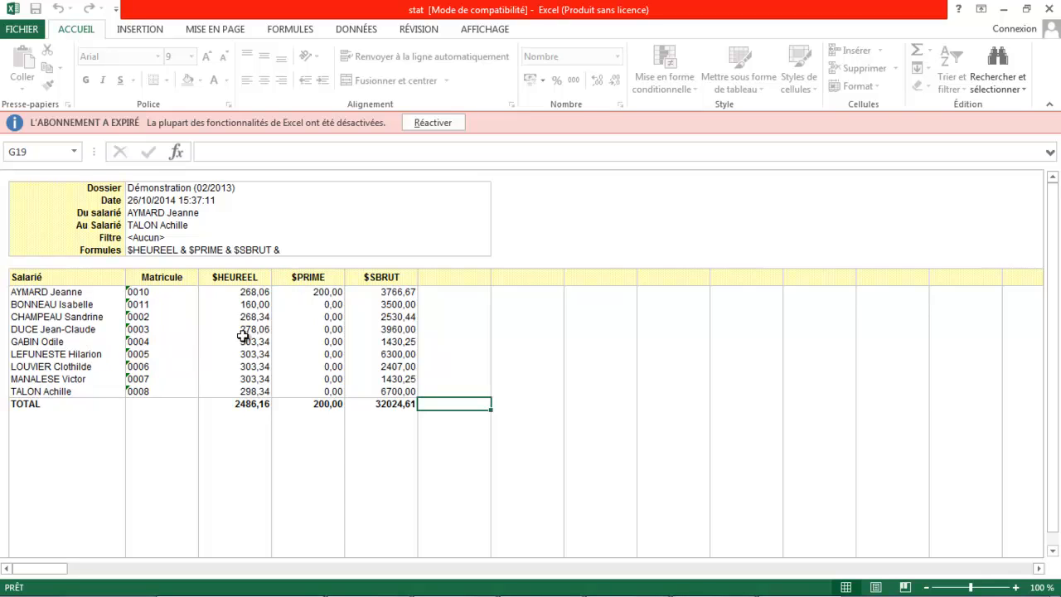
# - Close the stat workbook and the "donnees de paye" folder, and switch back to EBP Paye
pyautogui.click(1049, 8)
pyautogui.click(1049, 6)
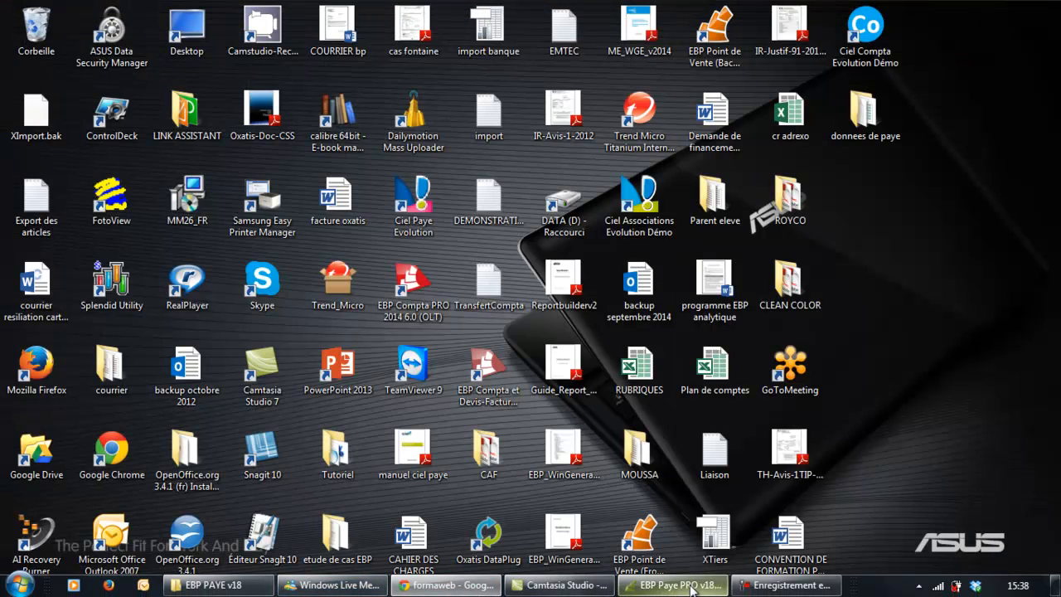
pyautogui.click(687, 585)
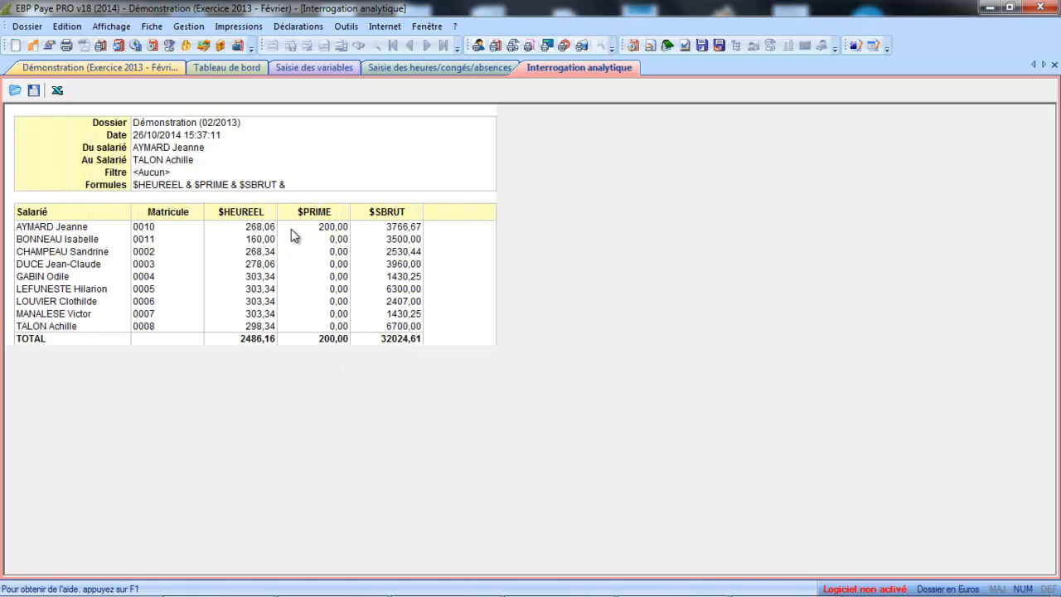
# - Close the results, reopen the payroll data query with its multiple query formulas cleared, and open the formula assistant
pyautogui.click(1054, 64)
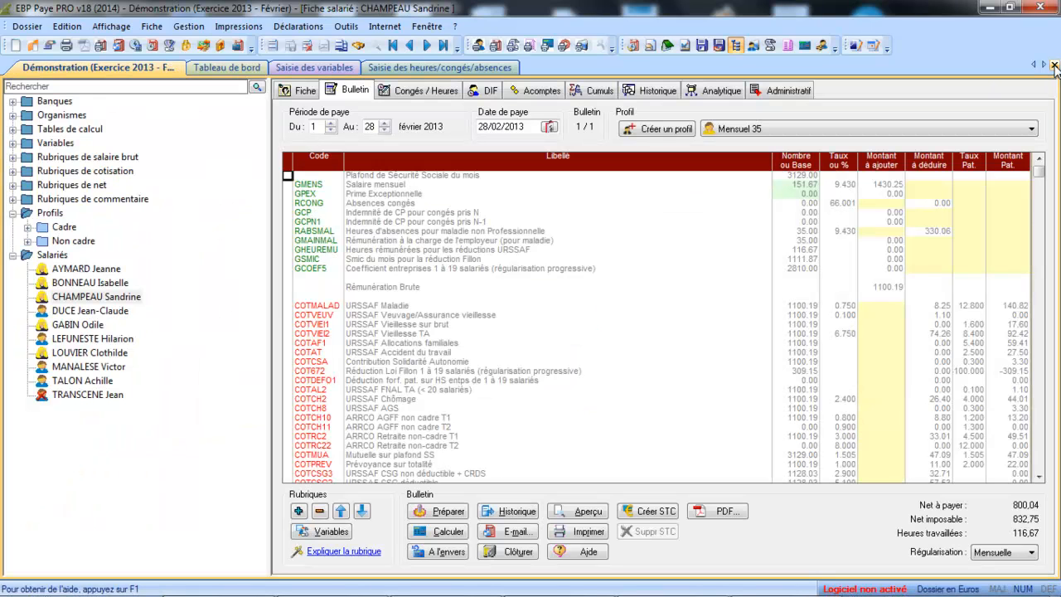
pyautogui.click(189, 26)
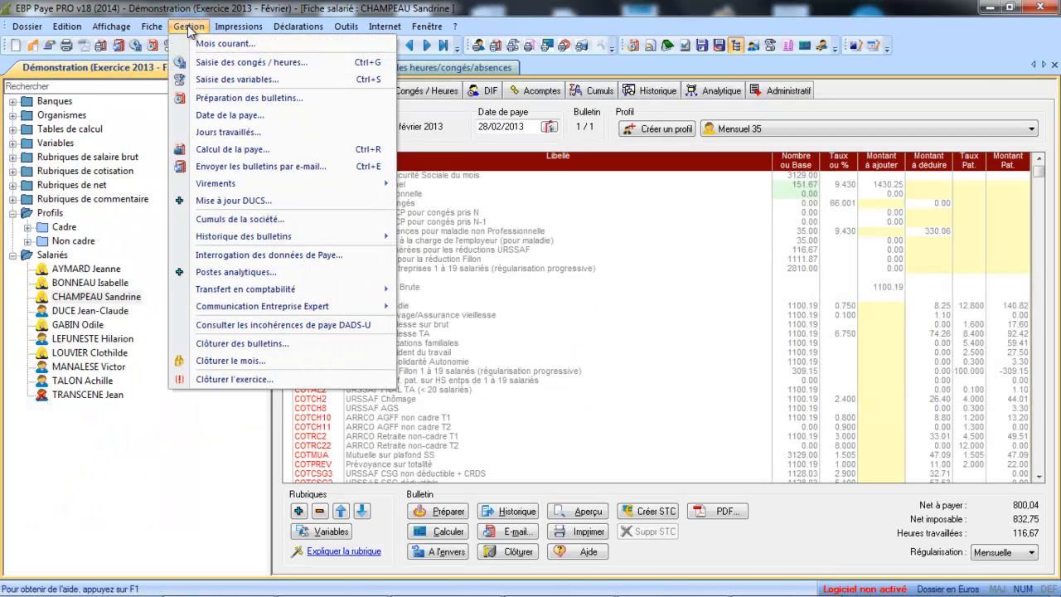
pyautogui.click(220, 255)
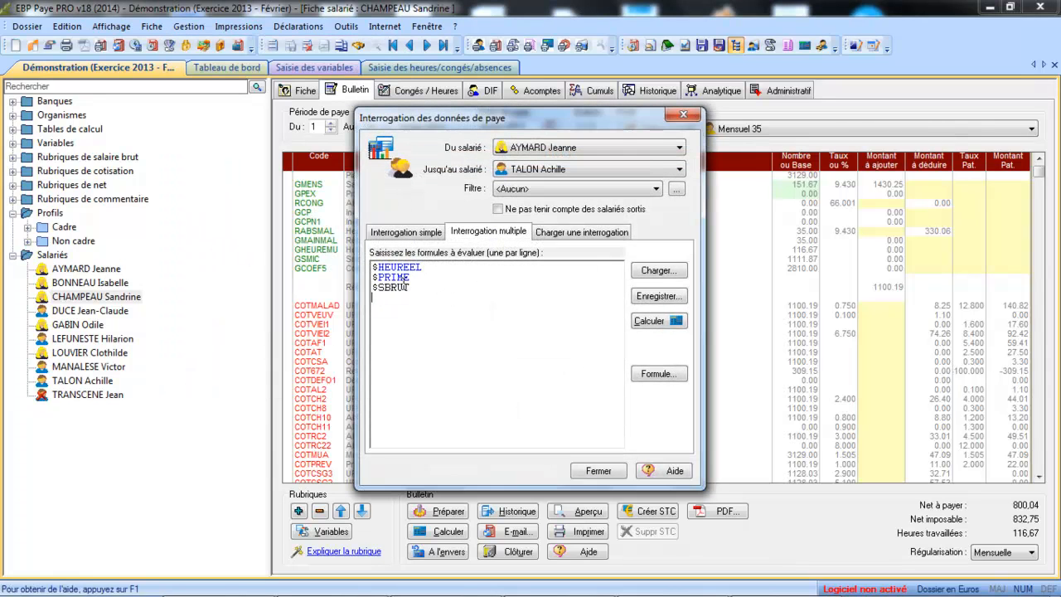
pyautogui.hotkey('ctrl', 'a')
pyautogui.press('Delete')
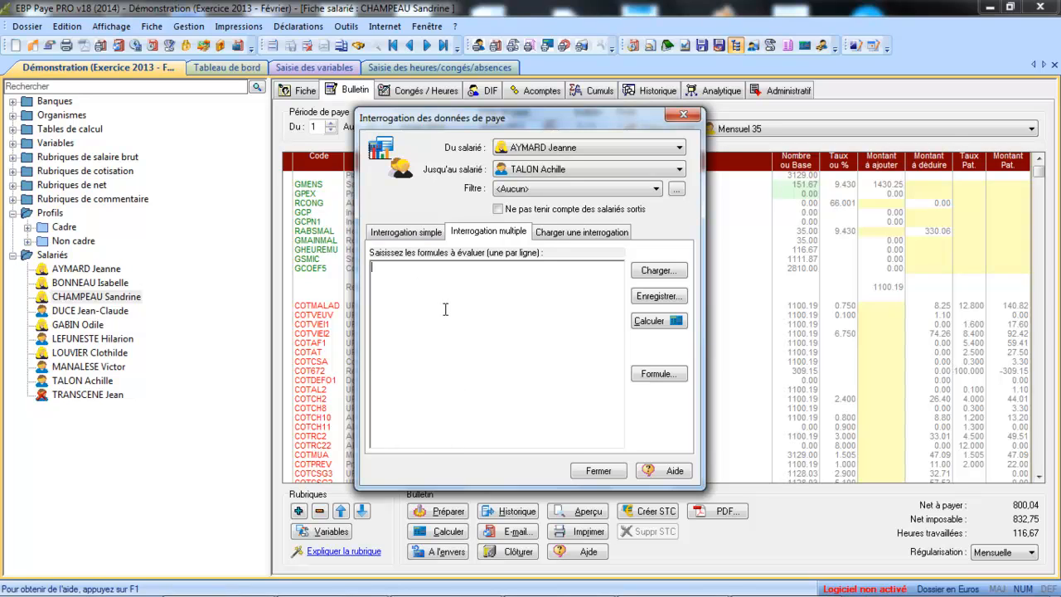
pyautogui.click(660, 378)
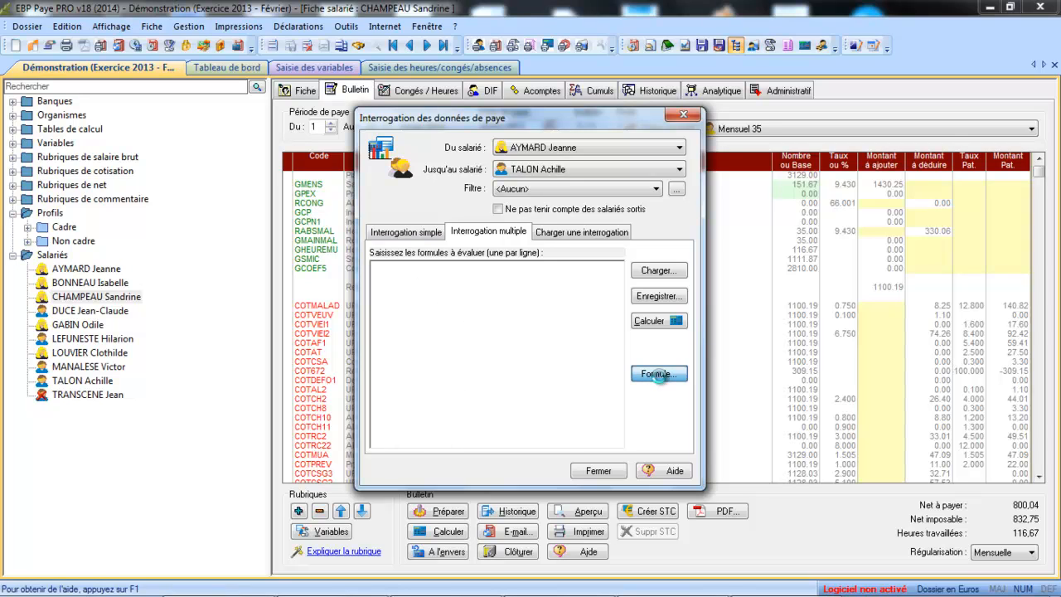